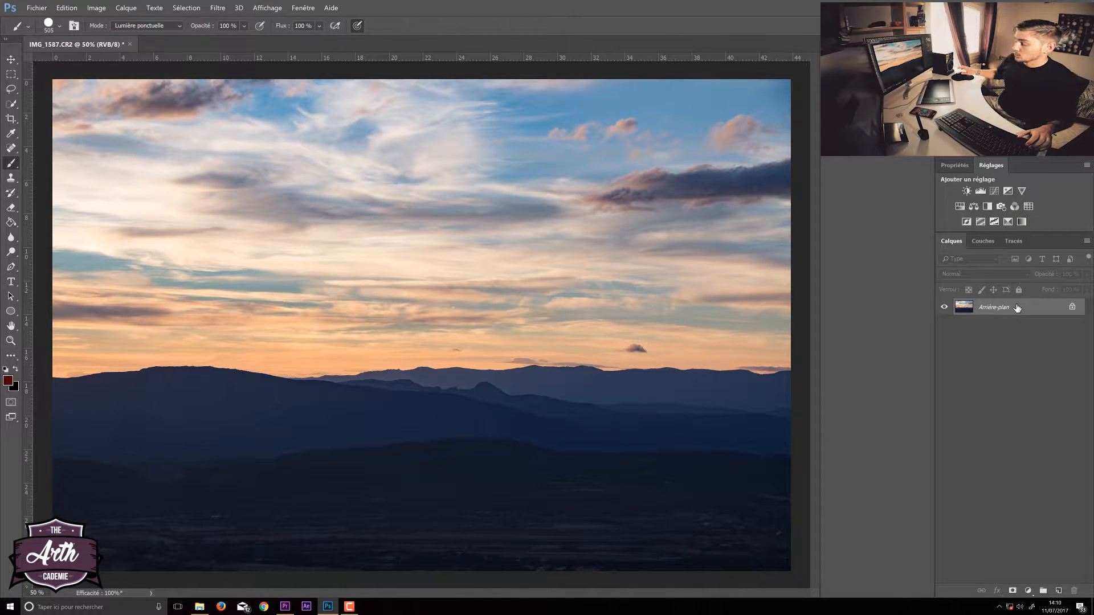
# Step: Duplicate the background layer
pyautogui.hotkey('ctrl', 'j')
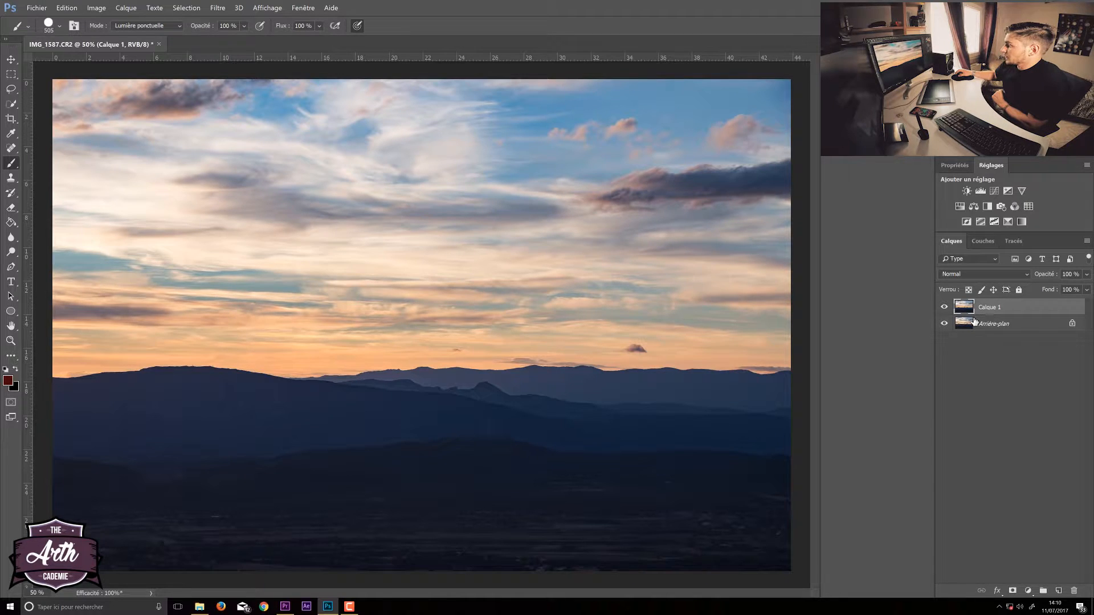
# Step: Duplicate Calque 1 and paint a straight diagonal dark red brush stroke across the sky on the copy
pyautogui.hotkey('ctrl', 'j')
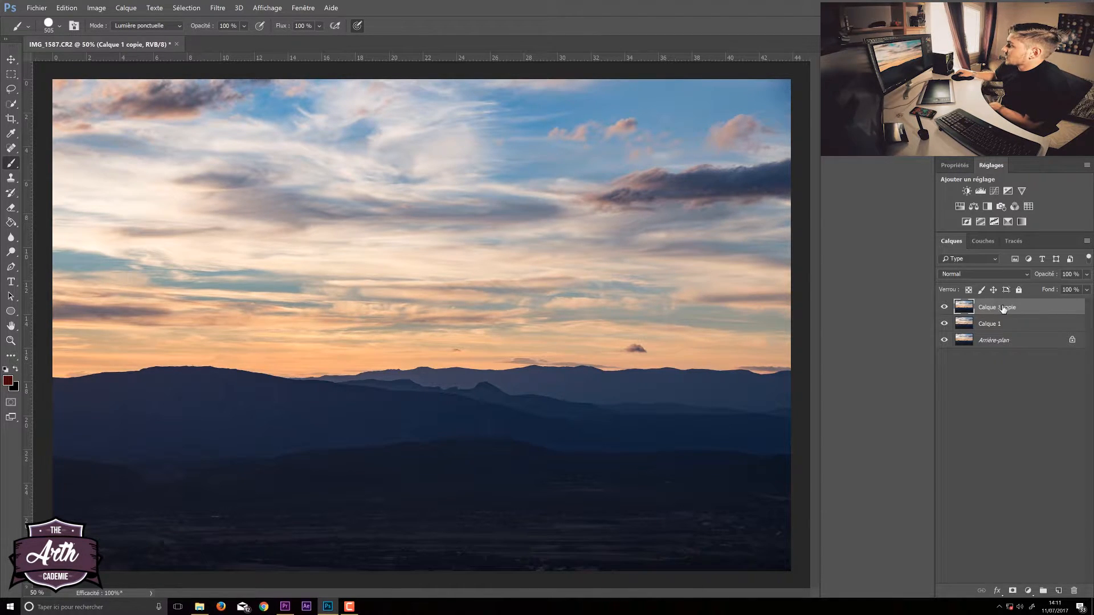
pyautogui.click(587, 167)
pyautogui.keyDown('shift'); pyautogui.click(332, 335); pyautogui.keyUp('shift')
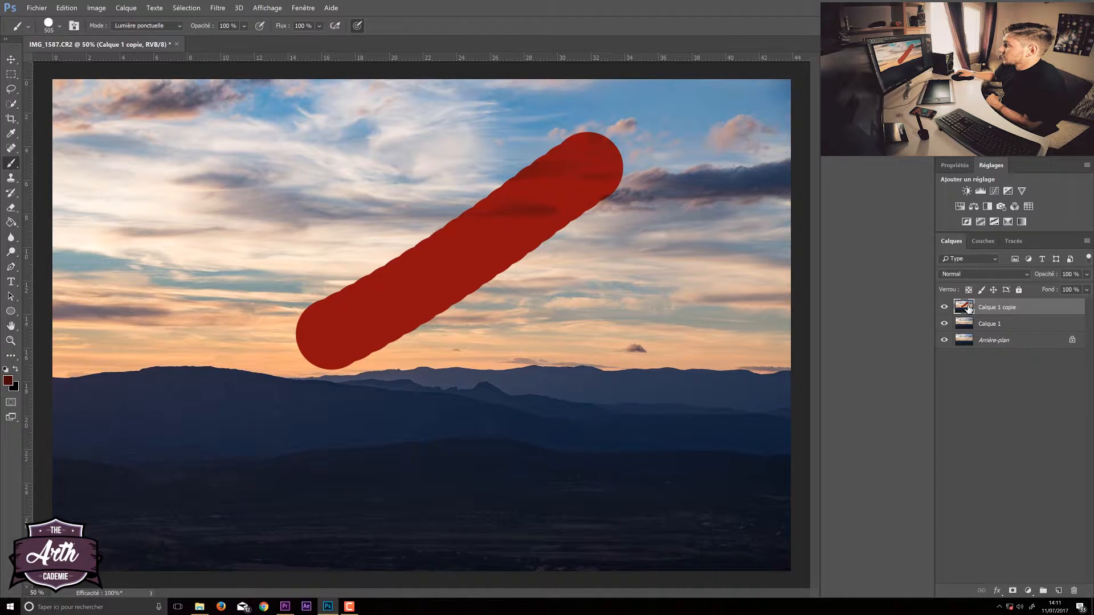
# Step: Move the painted copy below Calque 1 and toggle Calque 1's visibility to check the stroke underneath
pyautogui.moveTo(994, 312); pyautogui.dragTo(996, 332)
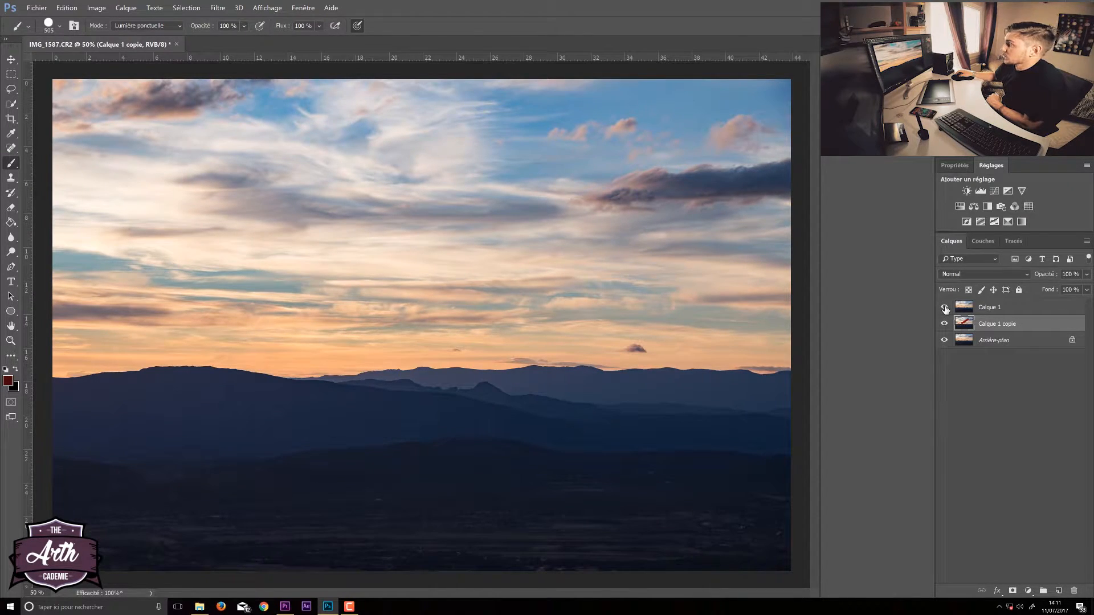
pyautogui.click(945, 308)
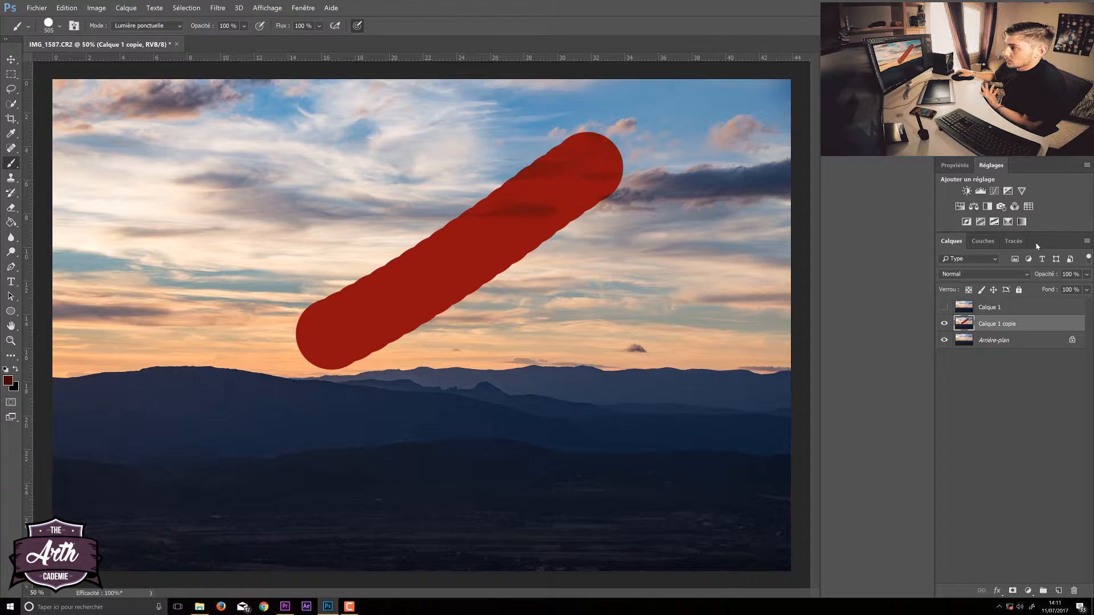
pyautogui.click(946, 308)
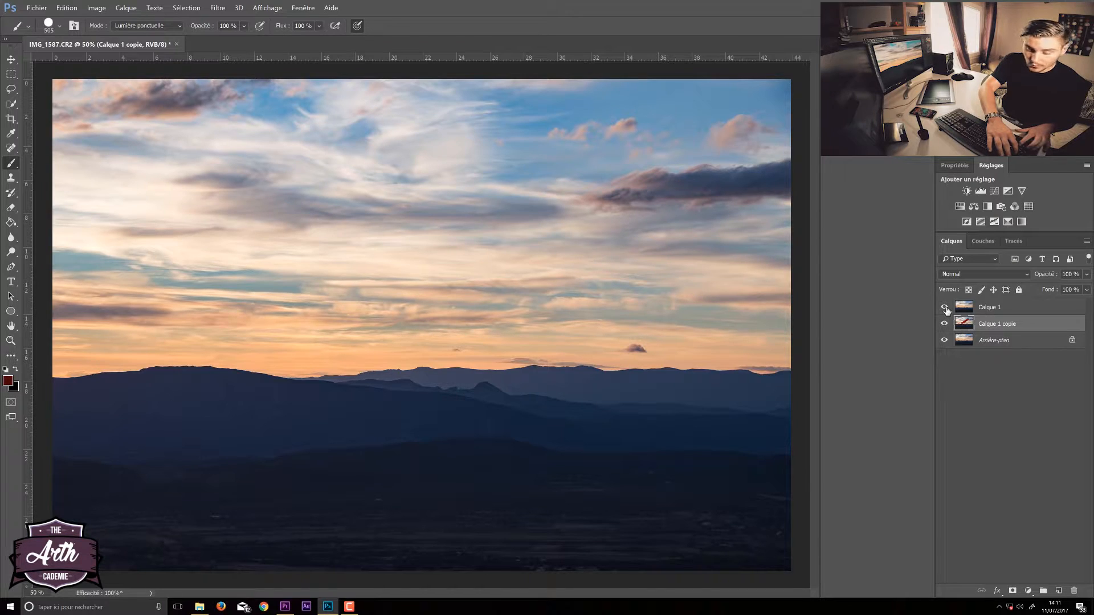
# Step: Undo the layer reordering and the red stroke, and delete the layer Calque 1 copie
pyautogui.hotkey('ctrl', 'alt', 'z')
pyautogui.hotkey('ctrl', 'alt', 'z')
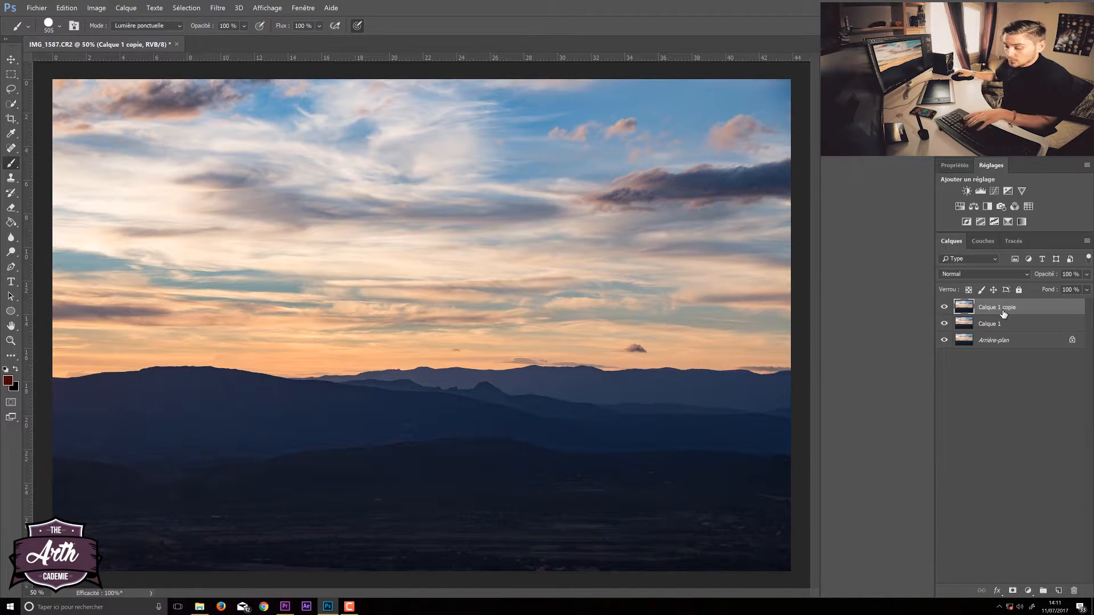
pyautogui.press('Delete')
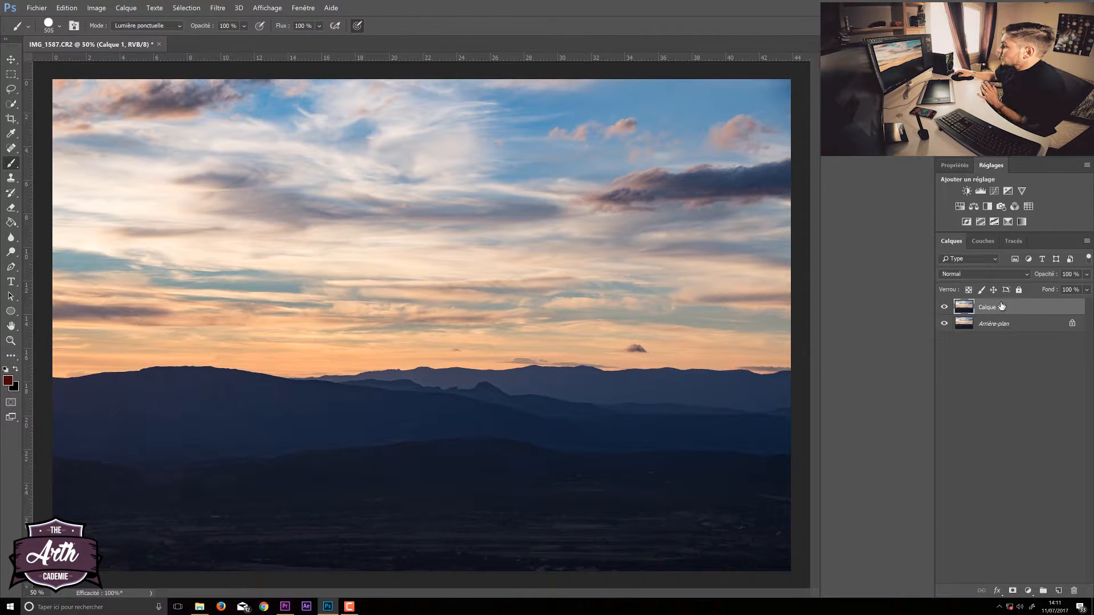
# Step: Add a white layer mask to Calque 1
pyautogui.click(1014, 591)
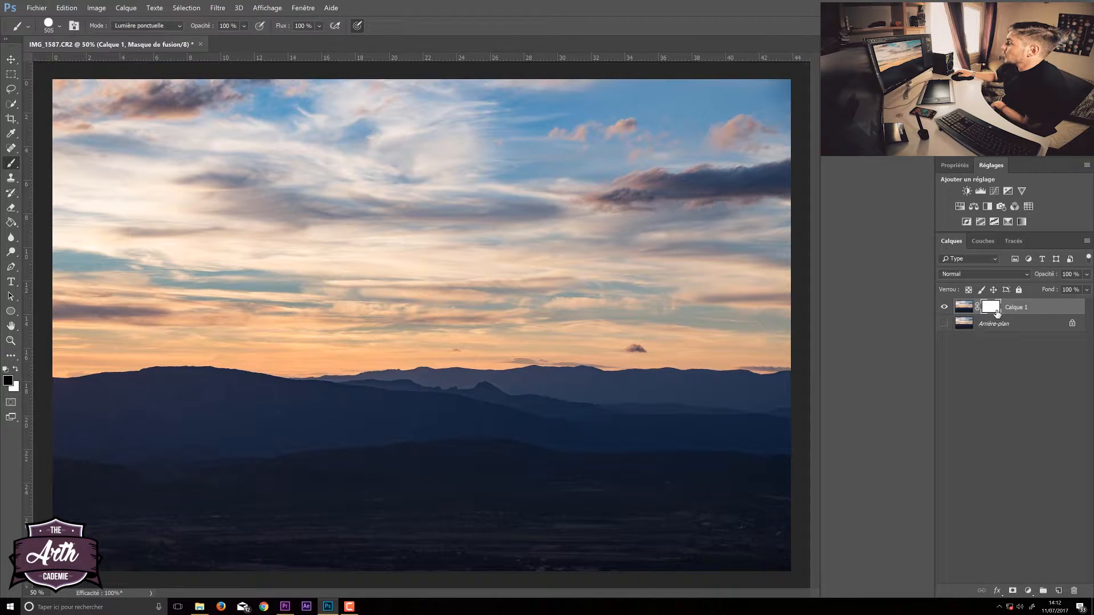
# Step: Paint broad black brush strokes on Calque 1's mask to hide parts of the sky and mountains
pyautogui.moveTo(110, 189)
pyautogui.mouseDown()
pyautogui.moveTo(534, 247)
pyautogui.moveTo(694, 244)
pyautogui.moveTo(481, 339)
pyautogui.moveTo(390, 531)
pyautogui.mouseUp()
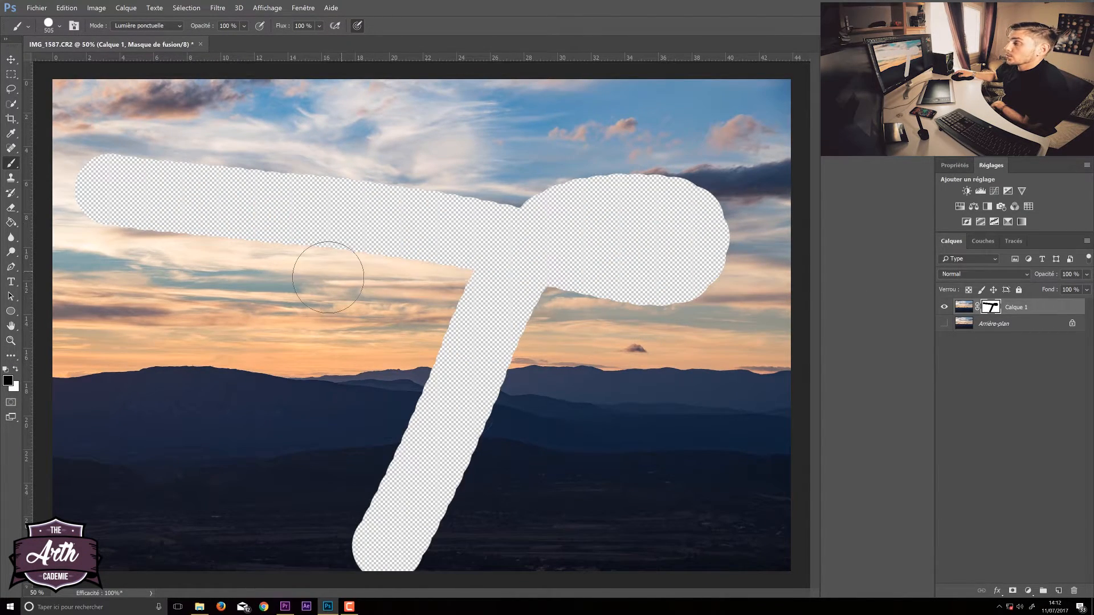
pyautogui.moveTo(247, 346)
pyautogui.mouseDown()
pyautogui.moveTo(402, 440)
pyautogui.moveTo(572, 424)
pyautogui.mouseUp()
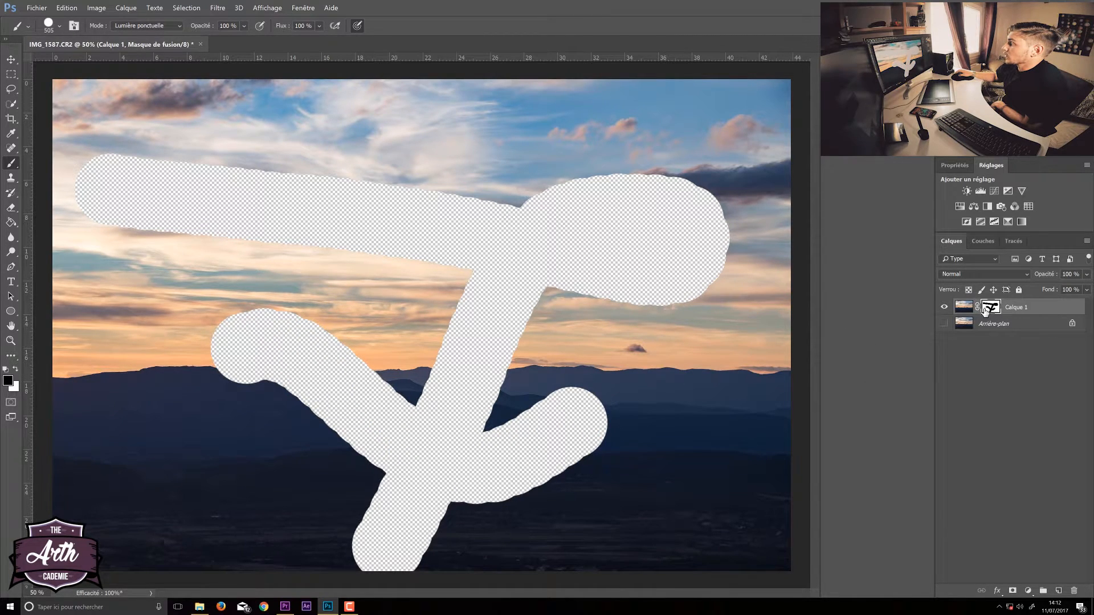
pyautogui.moveTo(365, 274); pyautogui.dragTo(296, 342)
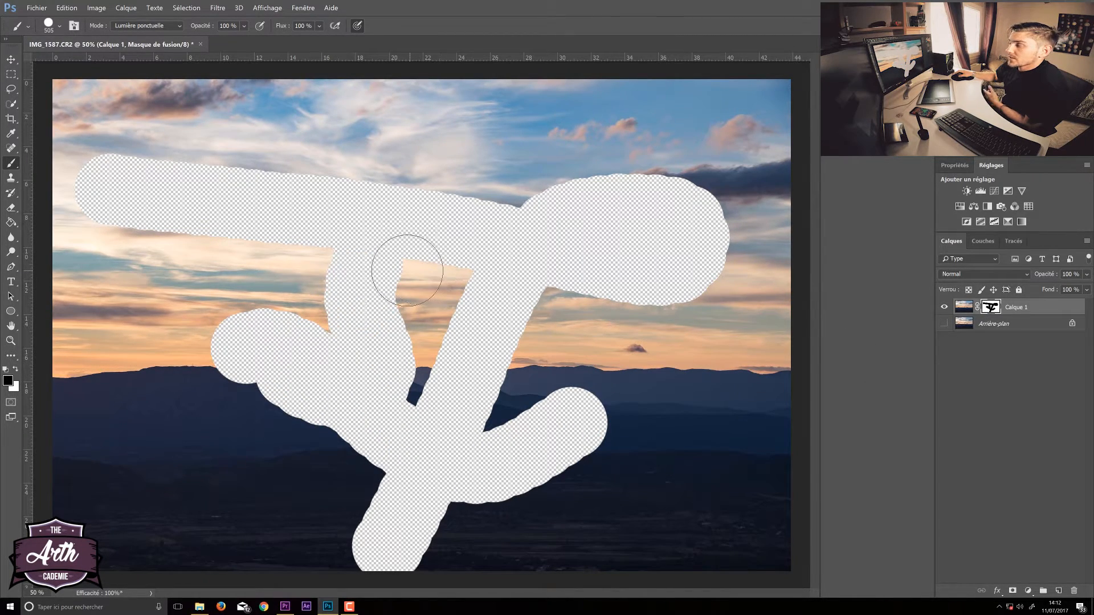
pyautogui.click(178, 294)
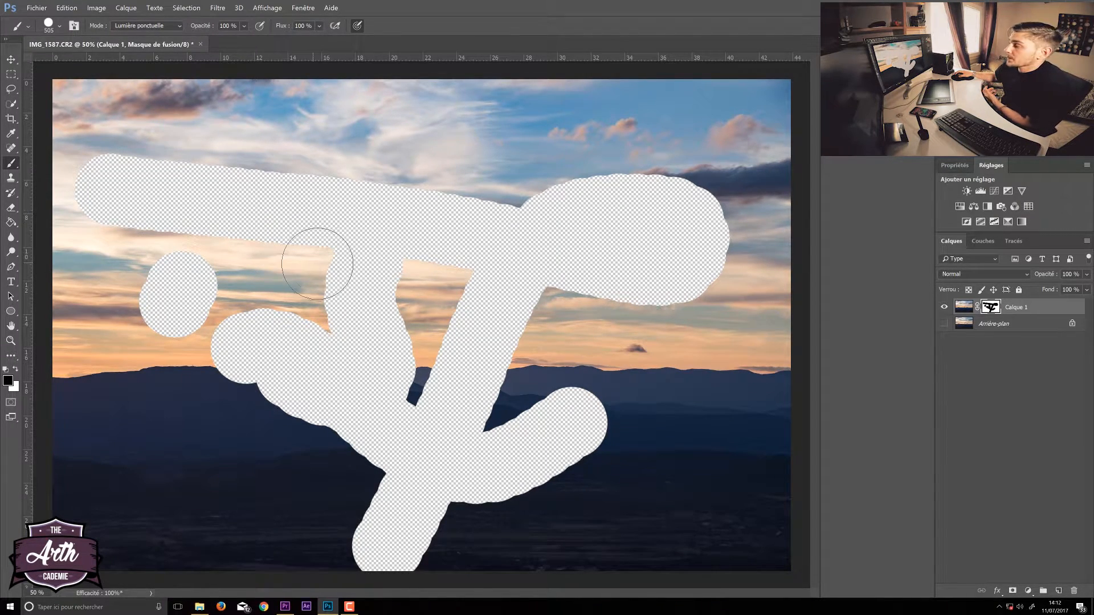
pyautogui.moveTo(342, 255)
pyautogui.mouseDown()
pyautogui.moveTo(342, 355)
pyautogui.moveTo(318, 260)
pyautogui.mouseUp()
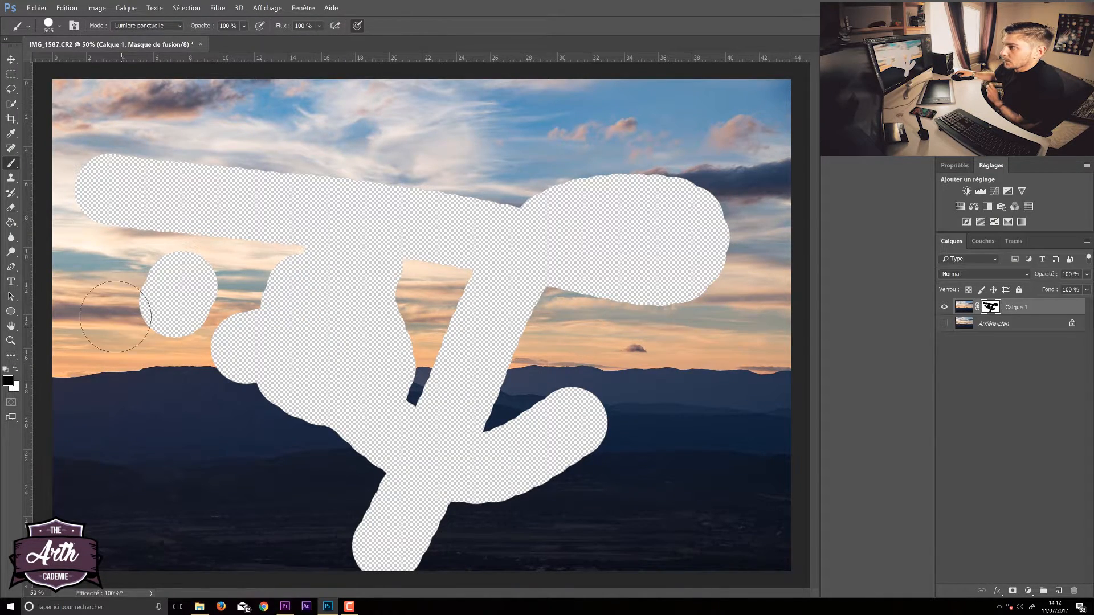
# Step: Switch the foreground colour between black and white, and paint white over Calque 1's mask to restore the hidden areas
pyautogui.click(17, 370)
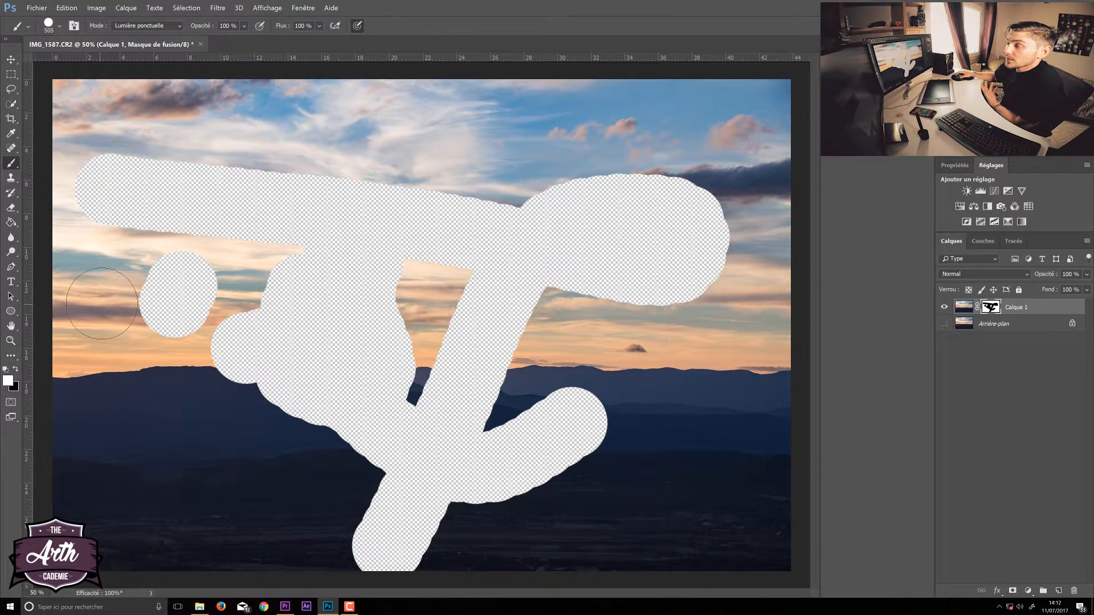
pyautogui.click(20, 370)
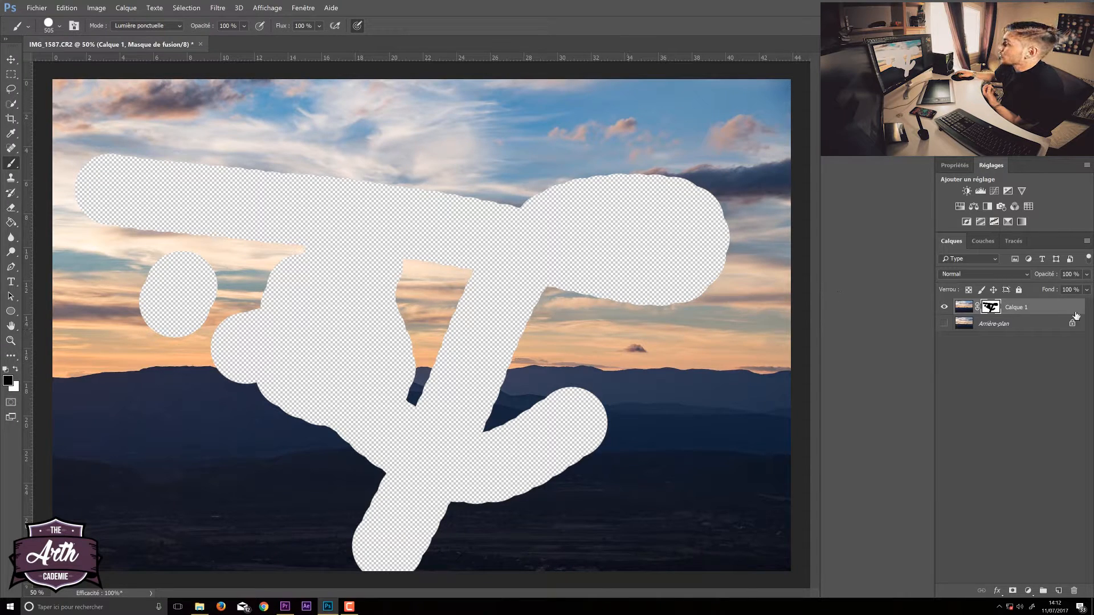
pyautogui.moveTo(359, 391)
pyautogui.mouseDown()
pyautogui.moveTo(293, 383)
pyautogui.moveTo(227, 464)
pyautogui.moveTo(251, 433)
pyautogui.mouseUp()
pyautogui.click(17, 369)
pyautogui.moveTo(123, 334)
pyautogui.mouseDown()
pyautogui.moveTo(188, 282)
pyautogui.moveTo(178, 310)
pyautogui.moveTo(199, 274)
pyautogui.moveTo(166, 220)
pyautogui.moveTo(118, 220)
pyautogui.moveTo(138, 173)
pyautogui.moveTo(180, 185)
pyautogui.moveTo(220, 227)
pyautogui.moveTo(216, 242)
pyautogui.moveTo(302, 182)
pyautogui.moveTo(239, 307)
pyautogui.moveTo(211, 461)
pyautogui.moveTo(288, 354)
pyautogui.moveTo(390, 158)
pyautogui.moveTo(273, 468)
pyautogui.moveTo(456, 296)
pyautogui.moveTo(399, 490)
pyautogui.moveTo(341, 535)
pyautogui.moveTo(530, 444)
pyautogui.moveTo(403, 508)
pyautogui.moveTo(501, 342)
pyautogui.moveTo(676, 312)
pyautogui.moveTo(691, 227)
pyautogui.moveTo(410, 252)
pyautogui.moveTo(684, 196)
pyautogui.moveTo(405, 224)
pyautogui.moveTo(439, 204)
pyautogui.mouseUp()
# Step: Select the sky with the Quick Selection tool and paint it black on Calque 1's mask
pyautogui.click(10, 103)
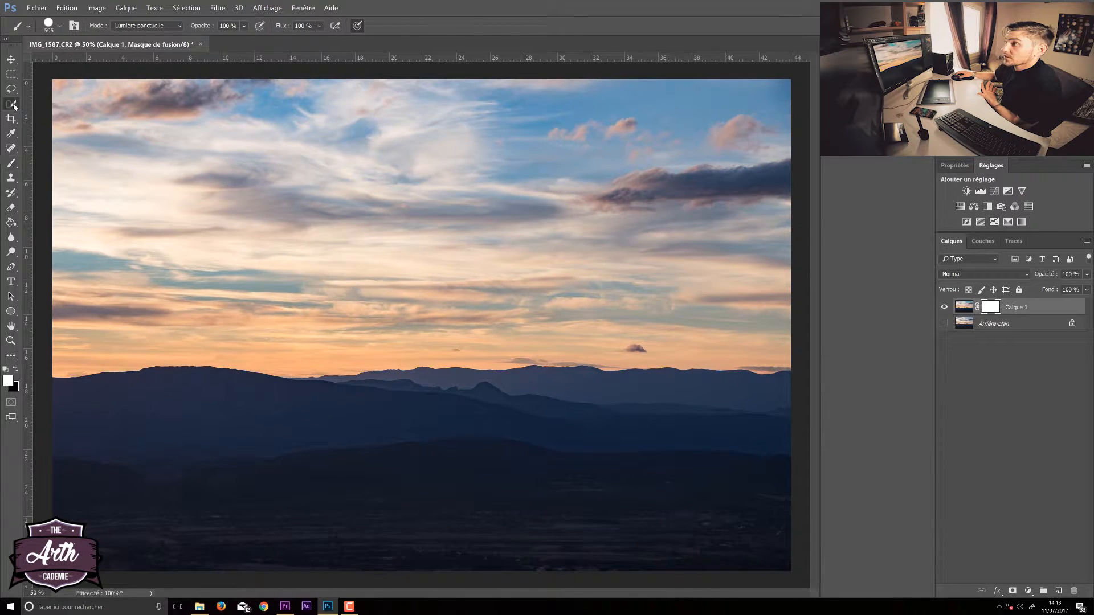
pyautogui.moveTo(56, 80); pyautogui.dragTo(70, 115)
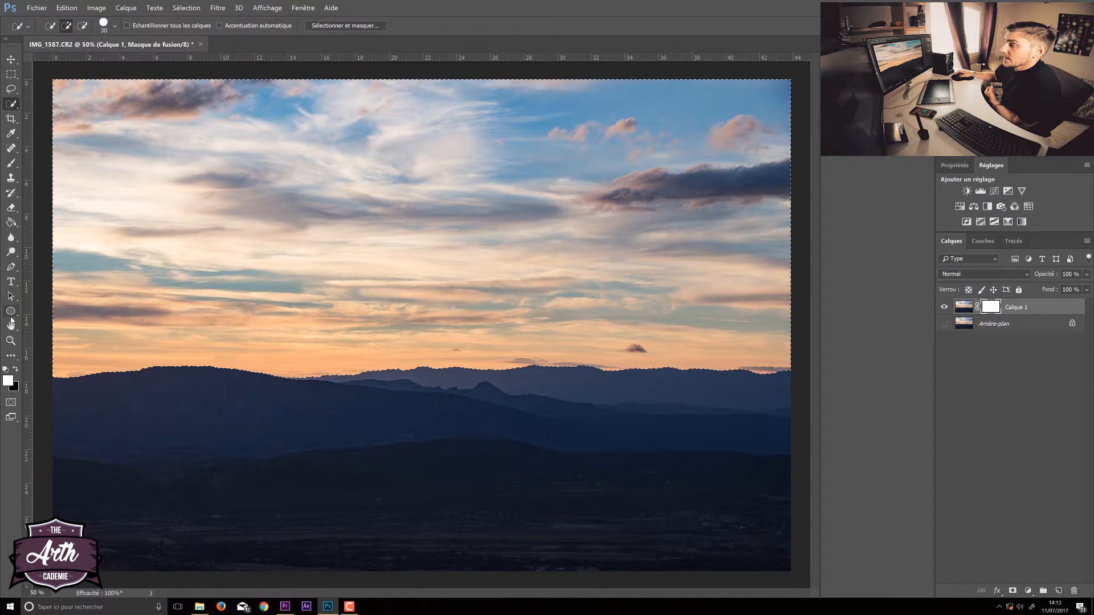
pyautogui.click(16, 371)
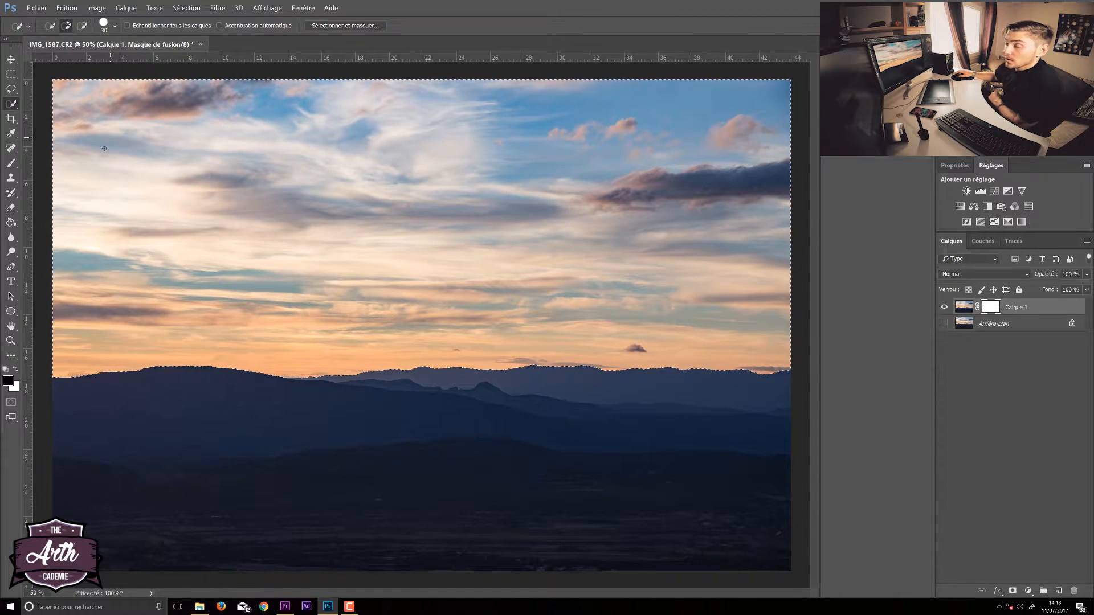
pyautogui.press('b')
pyautogui.moveTo(198, 162)
pyautogui.mouseDown()
pyautogui.moveTo(132, 131)
pyautogui.moveTo(741, 126)
pyautogui.moveTo(179, 151)
pyautogui.moveTo(764, 177)
pyautogui.moveTo(81, 232)
pyautogui.moveTo(632, 255)
pyautogui.moveTo(713, 302)
pyautogui.moveTo(171, 311)
pyautogui.moveTo(518, 282)
pyautogui.moveTo(766, 305)
pyautogui.moveTo(378, 359)
pyautogui.moveTo(101, 310)
pyautogui.moveTo(88, 213)
pyautogui.moveTo(649, 274)
pyautogui.moveTo(630, 354)
pyautogui.moveTo(780, 362)
pyautogui.mouseUp()
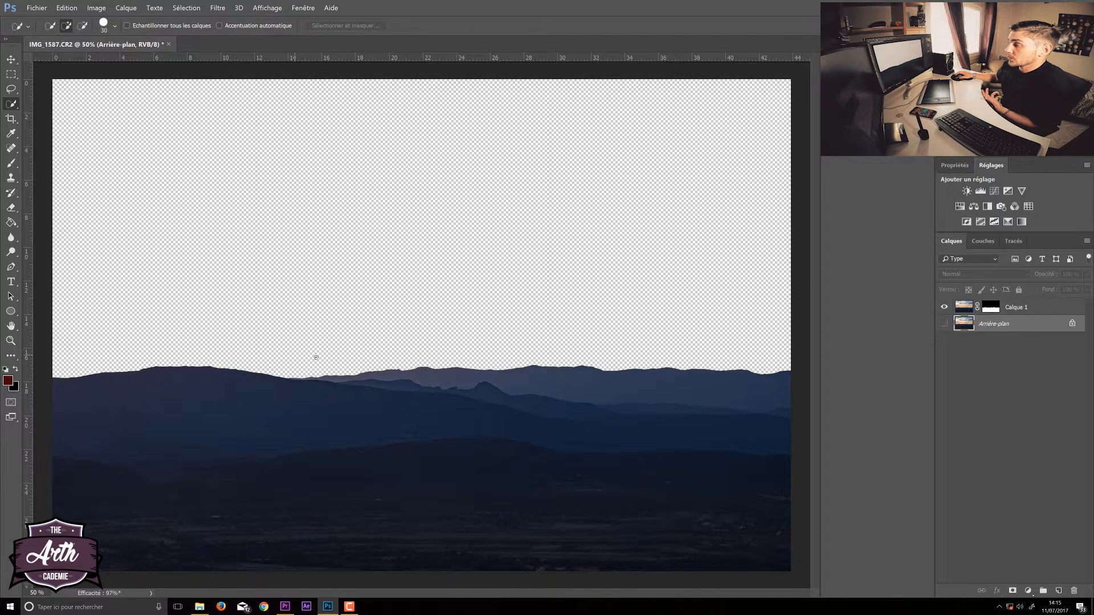
# Step: Show the background layer and duplicate it
pyautogui.click(944, 324)
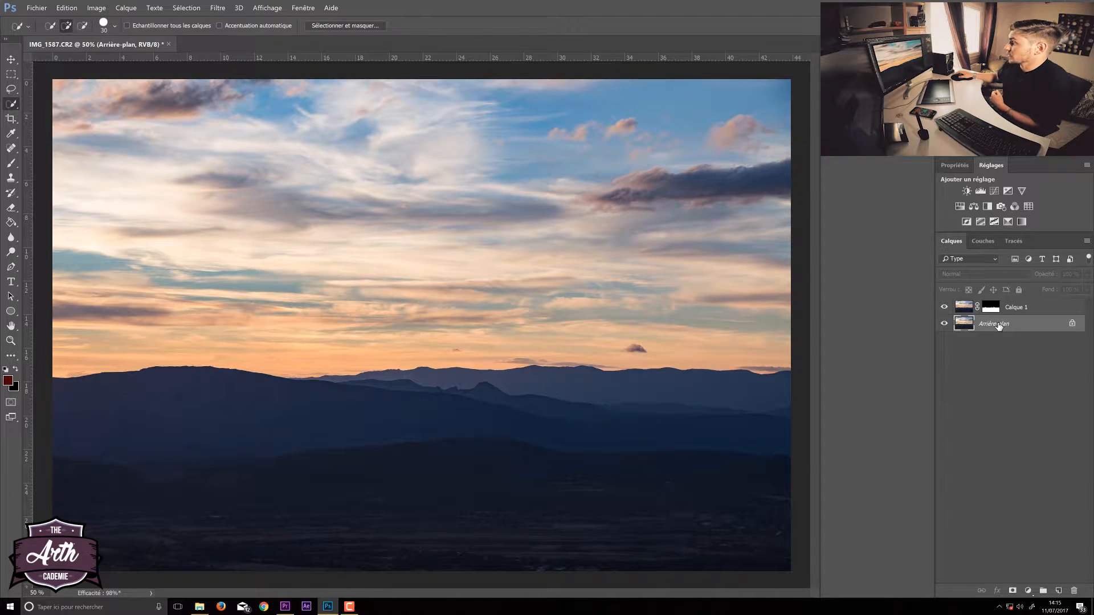
pyautogui.hotkey('ctrl', 'j')
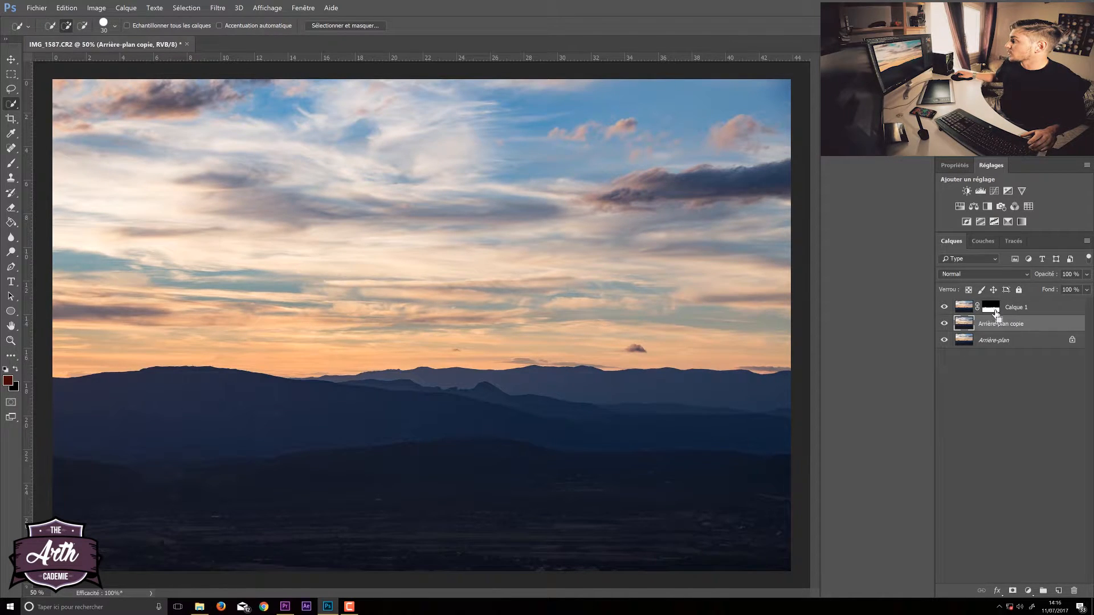
# Step: Add a layer mask to Arrière-plan copie and load Calque 1's mask as a selection of the mountains
pyautogui.keyDown('ctrl'); pyautogui.click(992, 313); pyautogui.keyUp('ctrl')
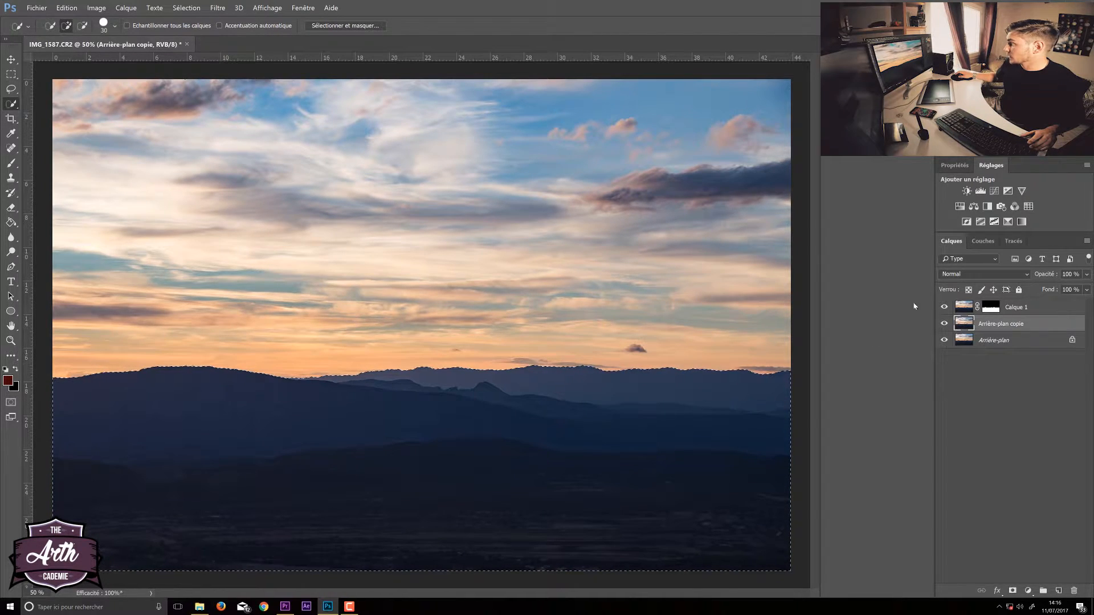
pyautogui.hotkey('ctrl', 'd')
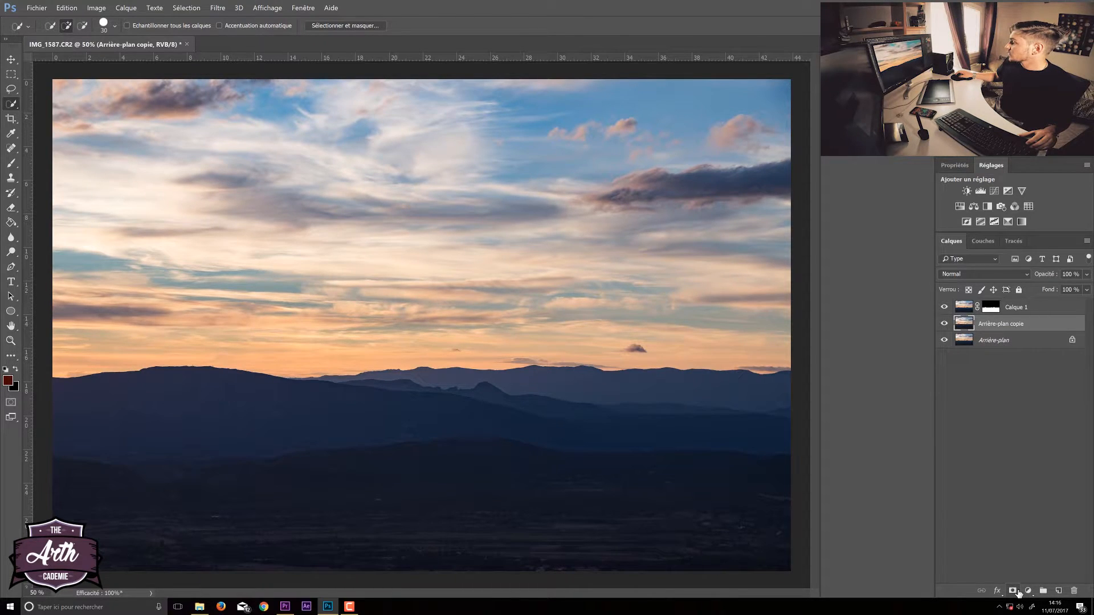
pyautogui.click(1014, 591)
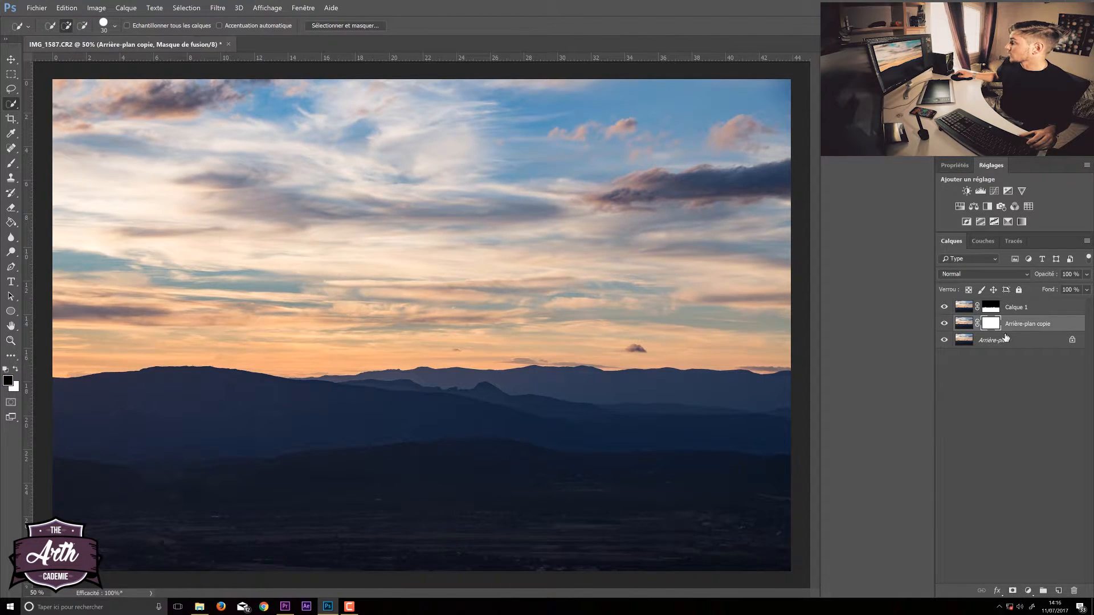
pyautogui.keyDown('ctrl'); pyautogui.click(992, 310); pyautogui.keyUp('ctrl')
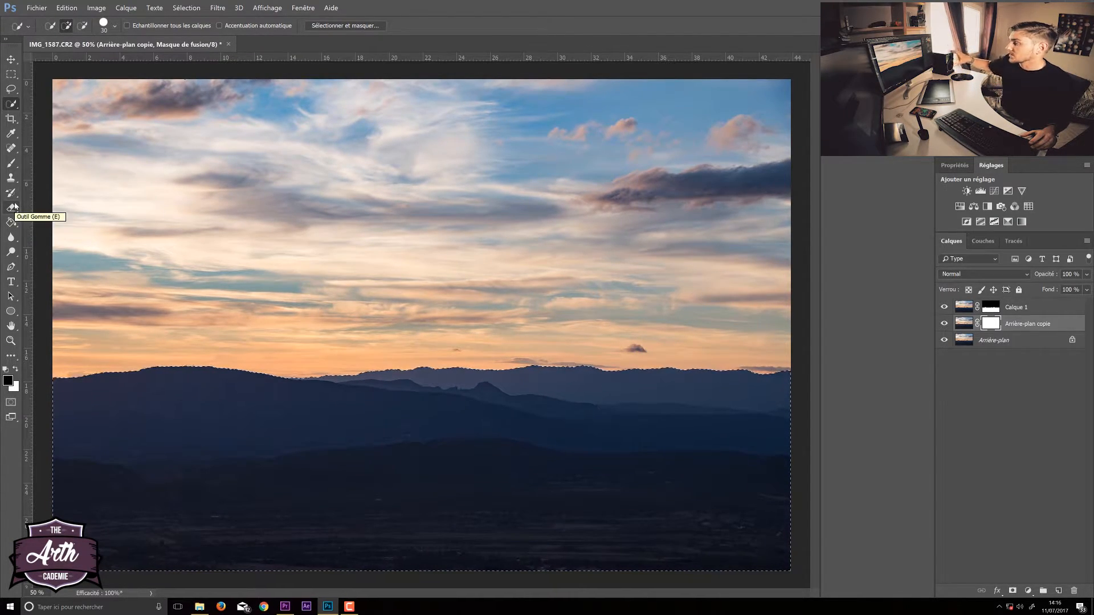
# Step: Brush the selected mountains black on Arrière-plan copie's mask and hide the background layer
pyautogui.click(11, 164)
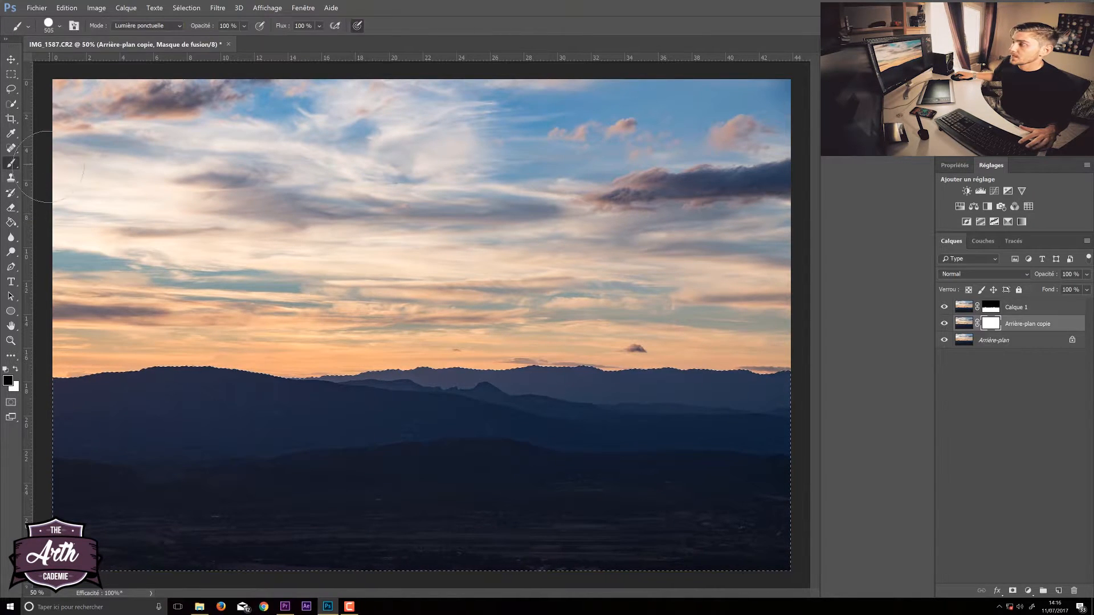
pyautogui.moveTo(573, 413)
pyautogui.mouseDown()
pyautogui.moveTo(620, 388)
pyautogui.moveTo(552, 399)
pyautogui.mouseUp()
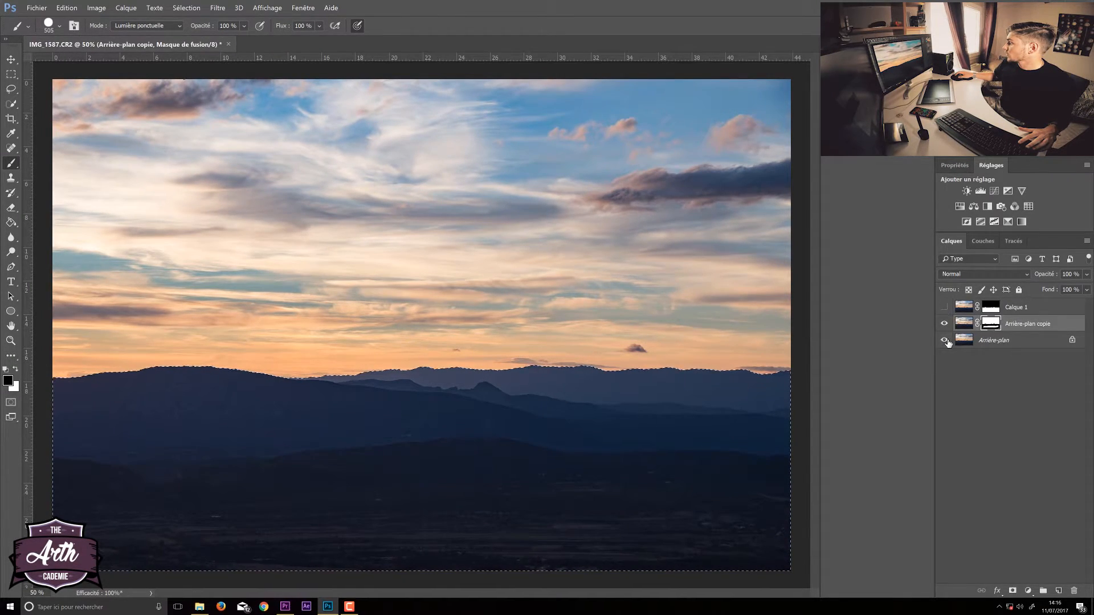
pyautogui.click(945, 341)
pyautogui.moveTo(533, 415)
pyautogui.mouseDown()
pyautogui.moveTo(81, 489)
pyautogui.moveTo(465, 533)
pyautogui.moveTo(774, 547)
pyautogui.moveTo(777, 452)
pyautogui.moveTo(652, 503)
pyautogui.moveTo(694, 433)
pyautogui.moveTo(906, 287)
pyautogui.mouseUp()
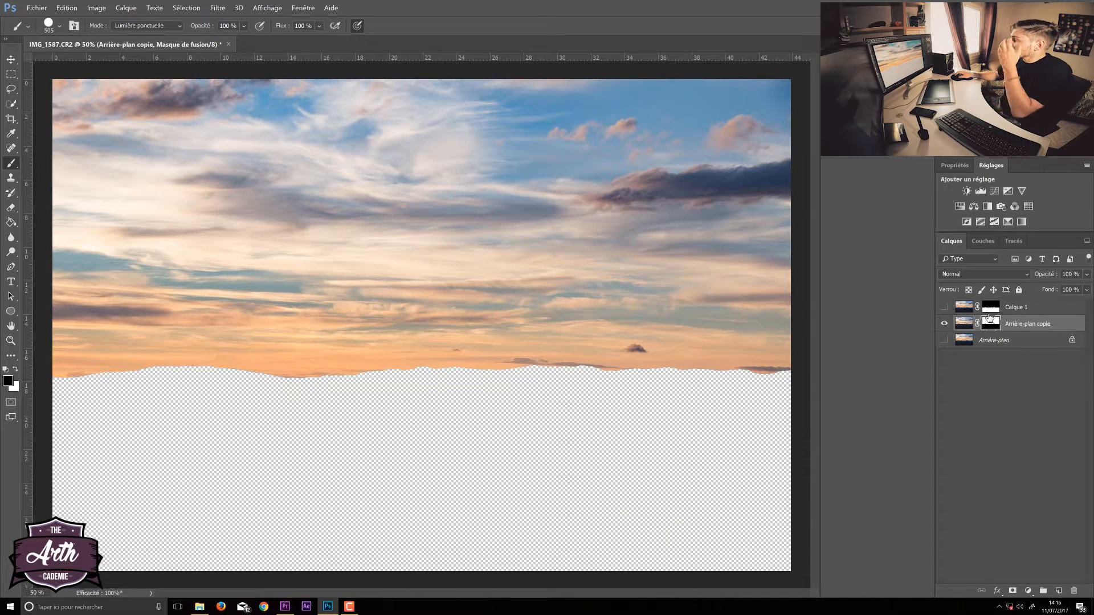
# Step: Toggle the visibility of Calque 1 and Arrière-plan copie to compare the separate mountain and sky layers
pyautogui.click(945, 307)
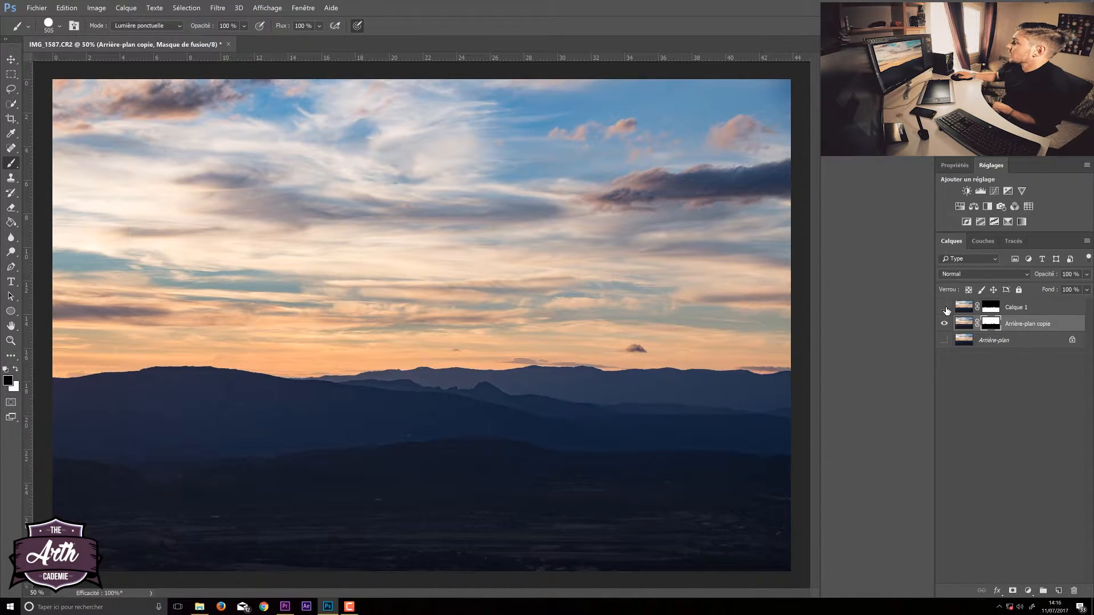
pyautogui.click(944, 308)
pyautogui.click(945, 308)
pyautogui.click(945, 308)
pyautogui.click(944, 323)
pyautogui.click(944, 324)
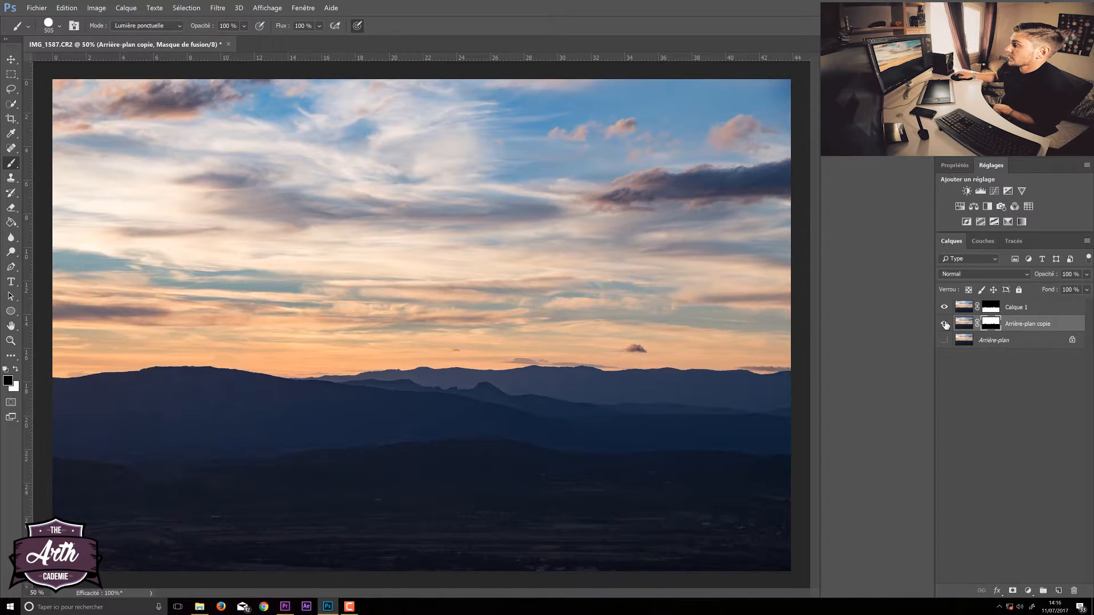
pyautogui.click(945, 324)
pyautogui.click(945, 308)
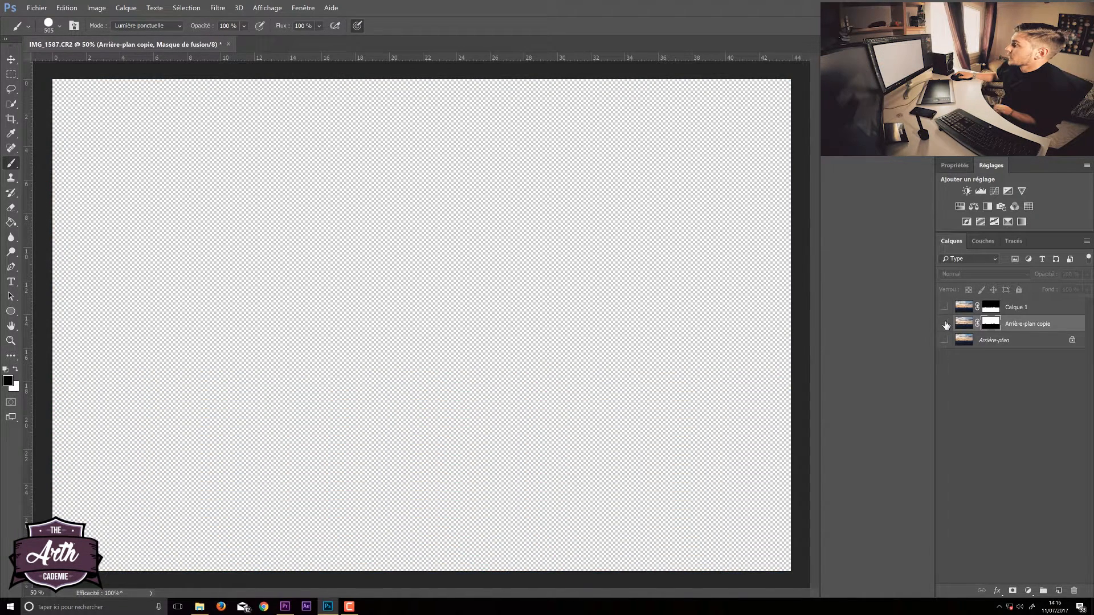
pyautogui.click(944, 324)
pyautogui.click(945, 308)
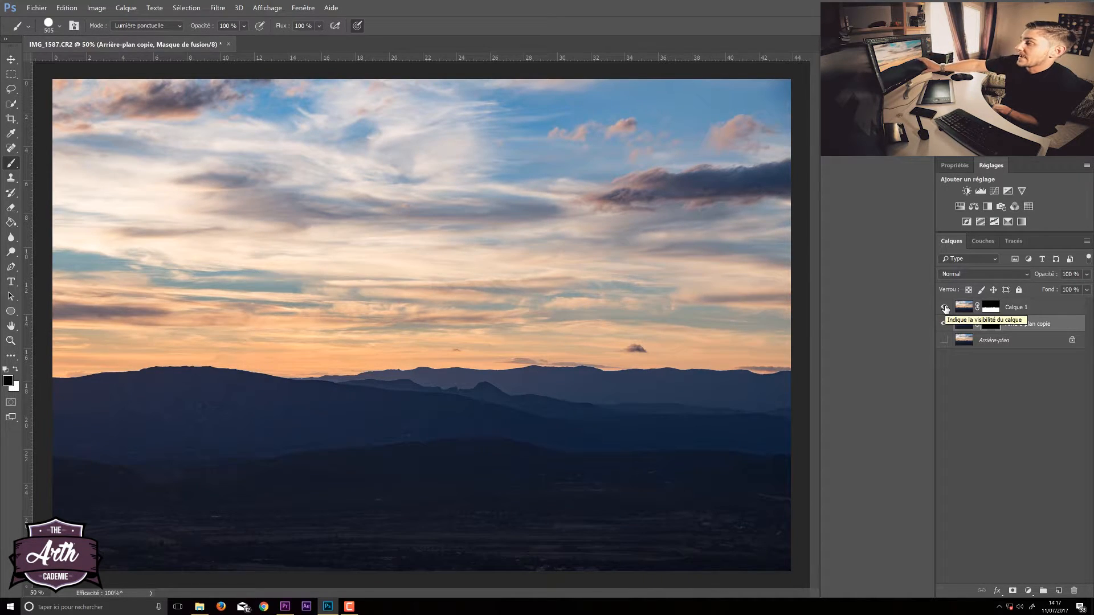
pyautogui.click(945, 309)
pyautogui.click(944, 309)
pyautogui.click(946, 308)
pyautogui.click(946, 308)
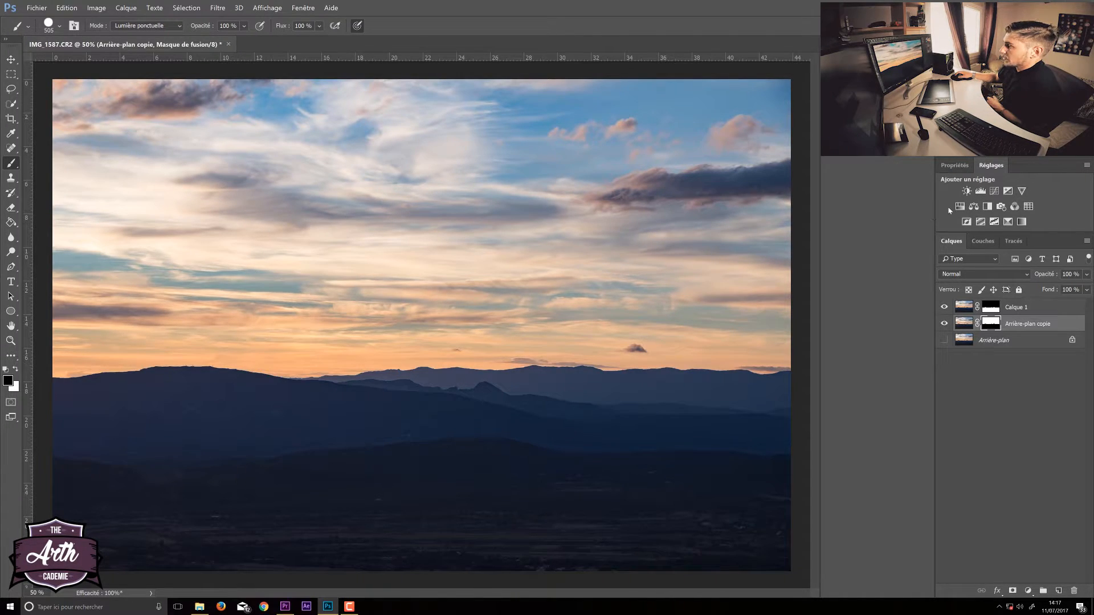
# Step: Add a Curves adjustment layer at the top of the layer stack and darken the image with a point at input 167, output 112
pyautogui.click(999, 189)
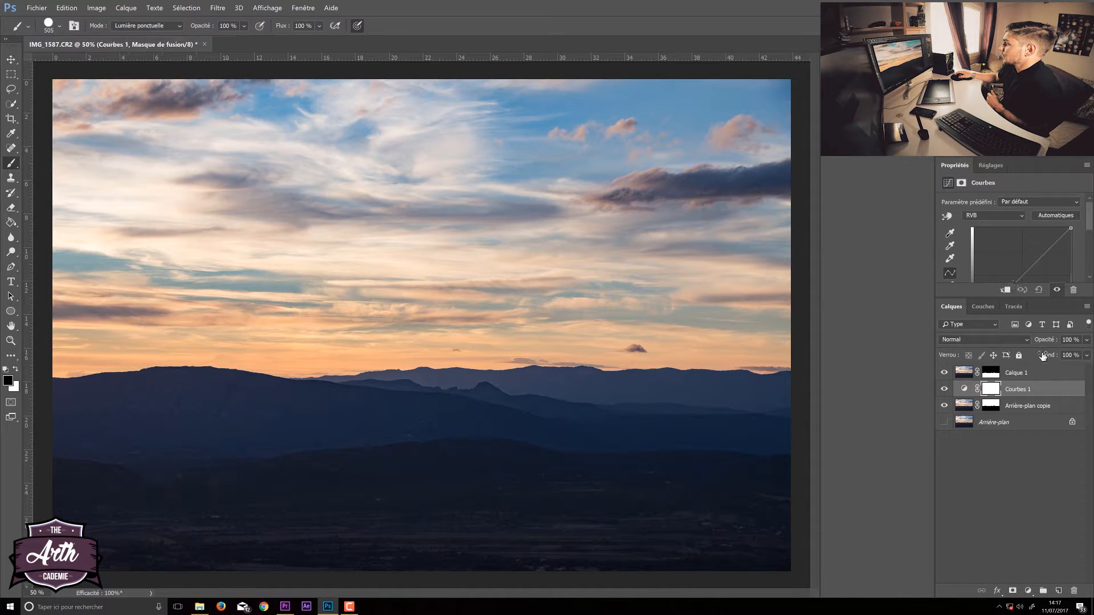
pyautogui.moveTo(1015, 390); pyautogui.dragTo(1014, 366)
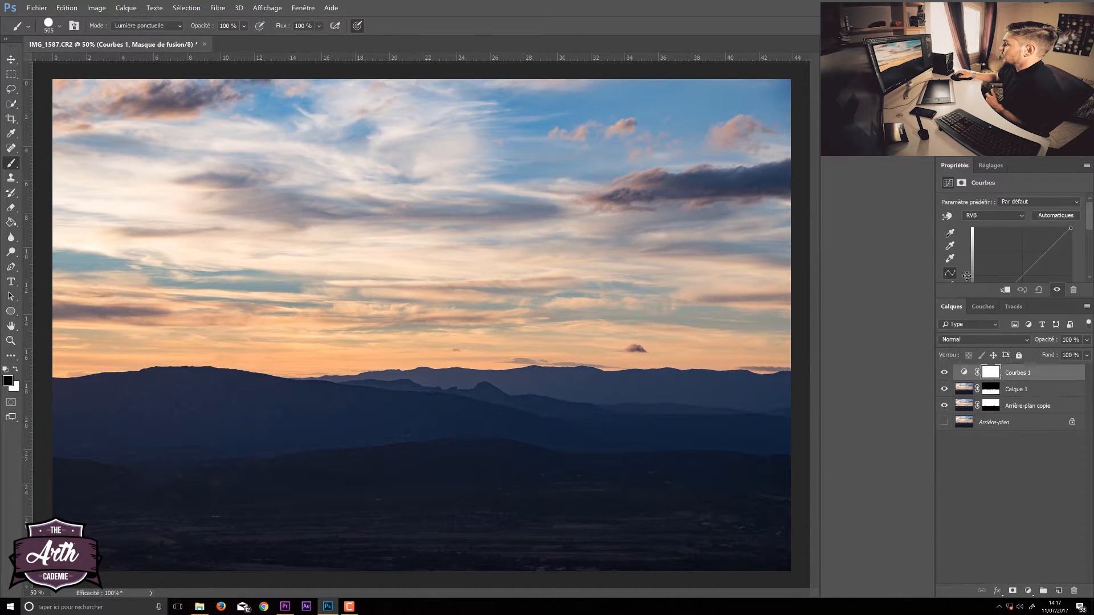
pyautogui.moveTo(1006, 302); pyautogui.dragTo(1007, 375)
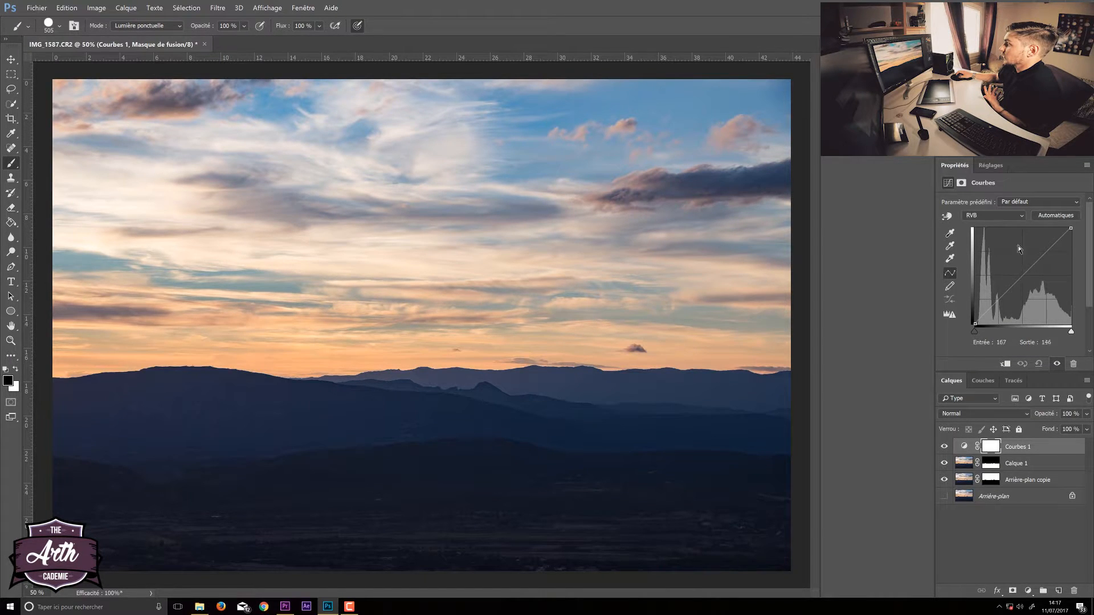
pyautogui.moveTo(1034, 266)
pyautogui.mouseDown()
pyautogui.moveTo(1034, 283)
pyautogui.moveTo(1025, 266)
pyautogui.moveTo(1023, 280)
pyautogui.moveTo(1033, 293)
pyautogui.moveTo(1032, 263)
pyautogui.moveTo(1038, 282)
pyautogui.mouseUp()
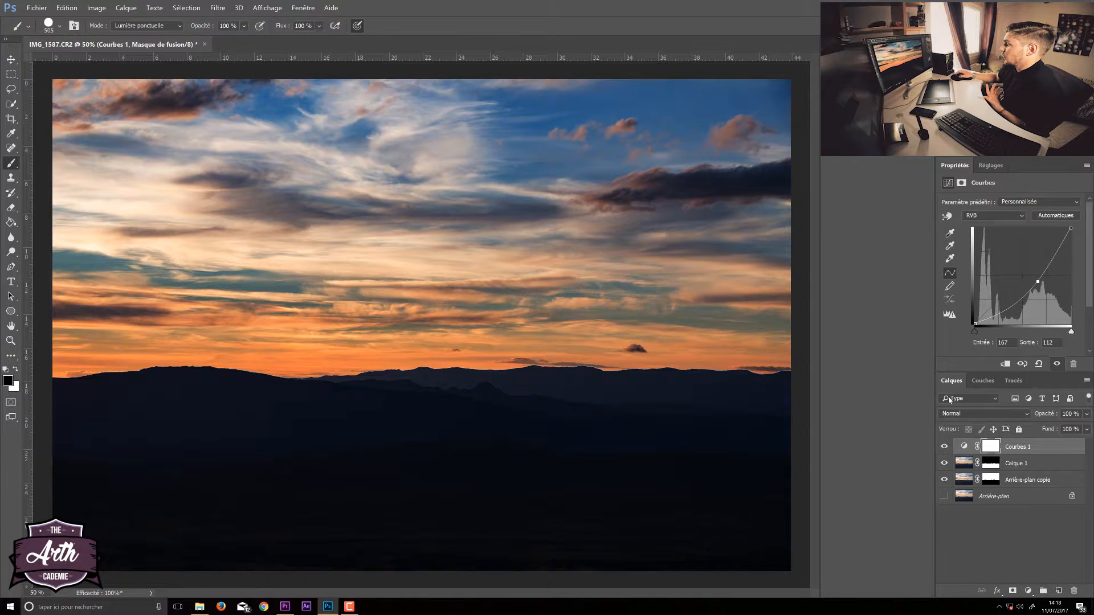
# Step: Toggle the visibility of Courbes 1 to compare the whole image with and without the darkening curve
pyautogui.click(945, 448)
pyautogui.click(945, 447)
pyautogui.click(945, 447)
pyautogui.click(944, 447)
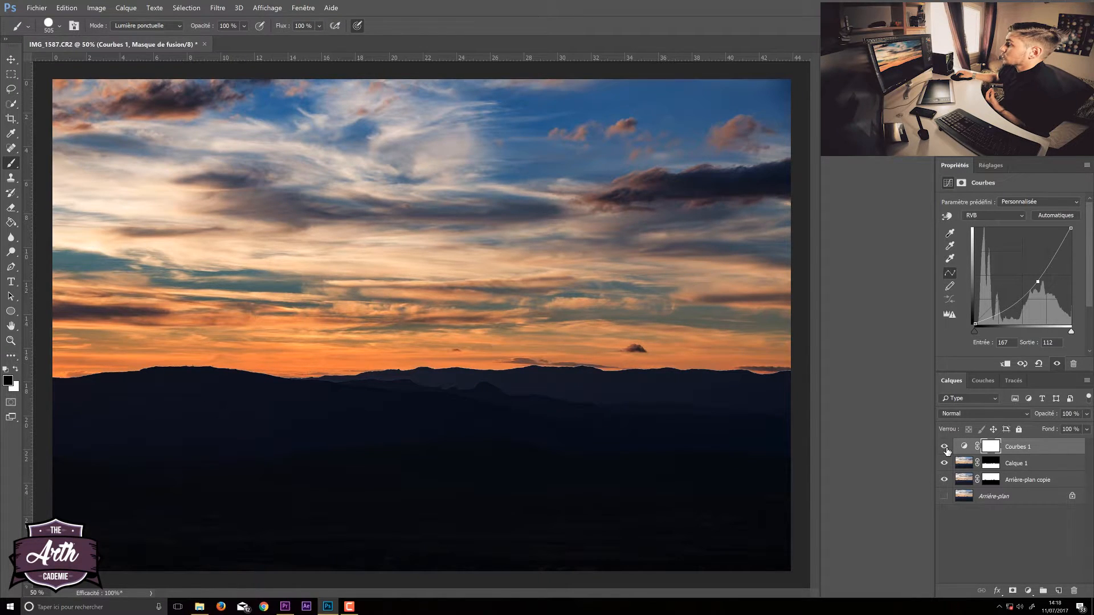
pyautogui.click(945, 447)
pyautogui.click(945, 448)
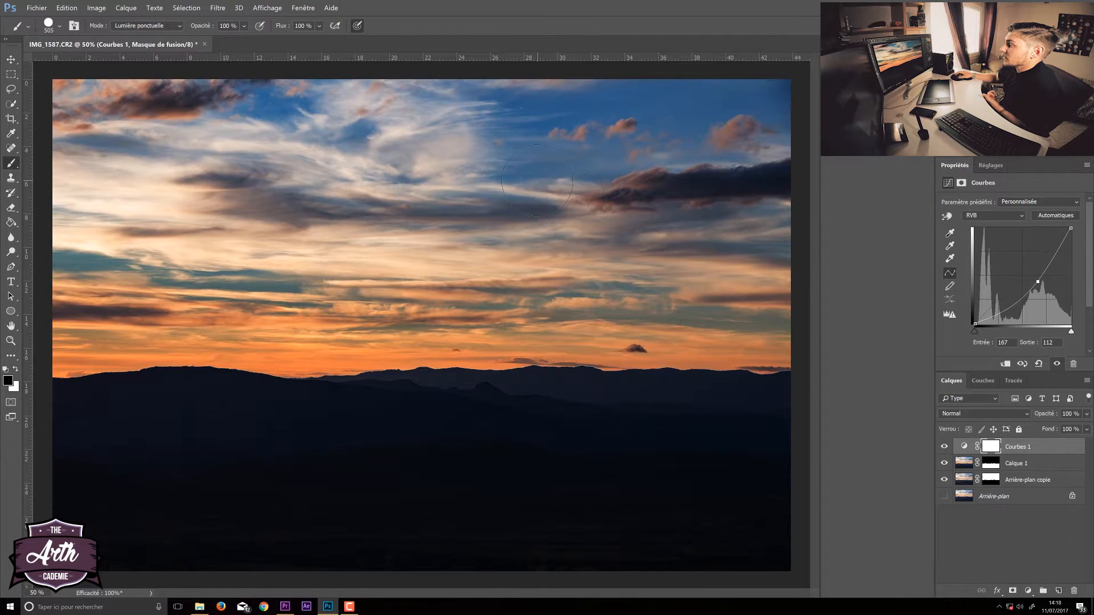
pyautogui.click(945, 447)
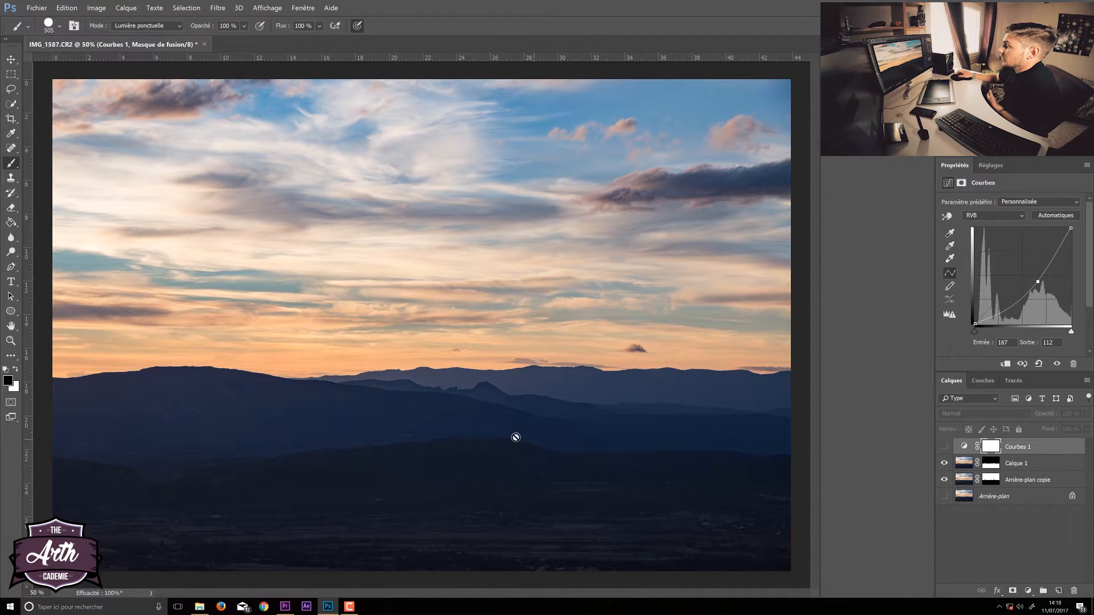
pyautogui.click(944, 447)
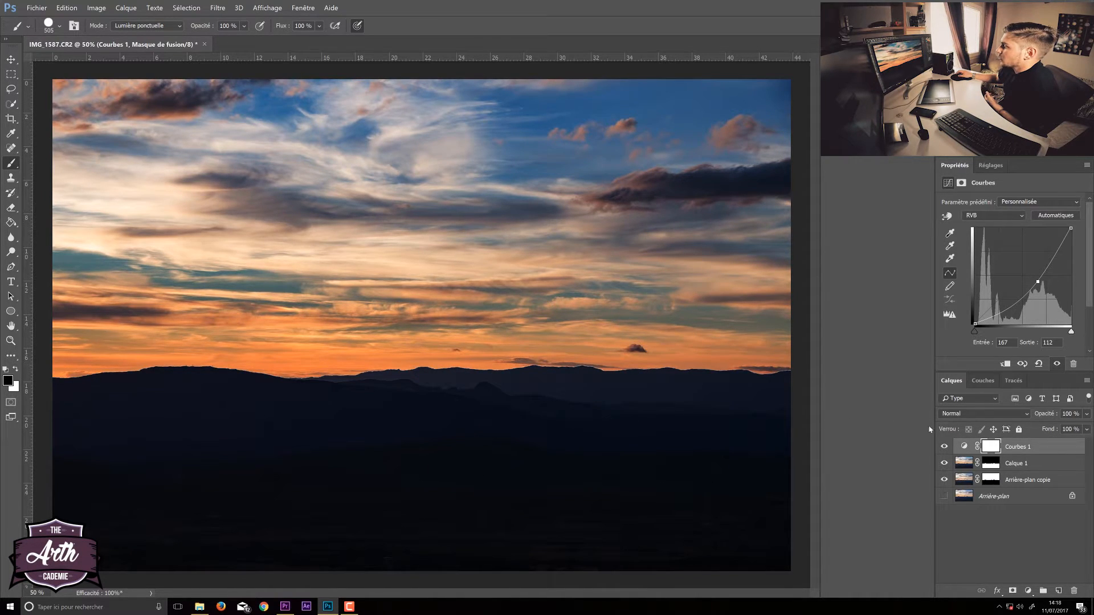
pyautogui.click(944, 447)
pyautogui.click(944, 447)
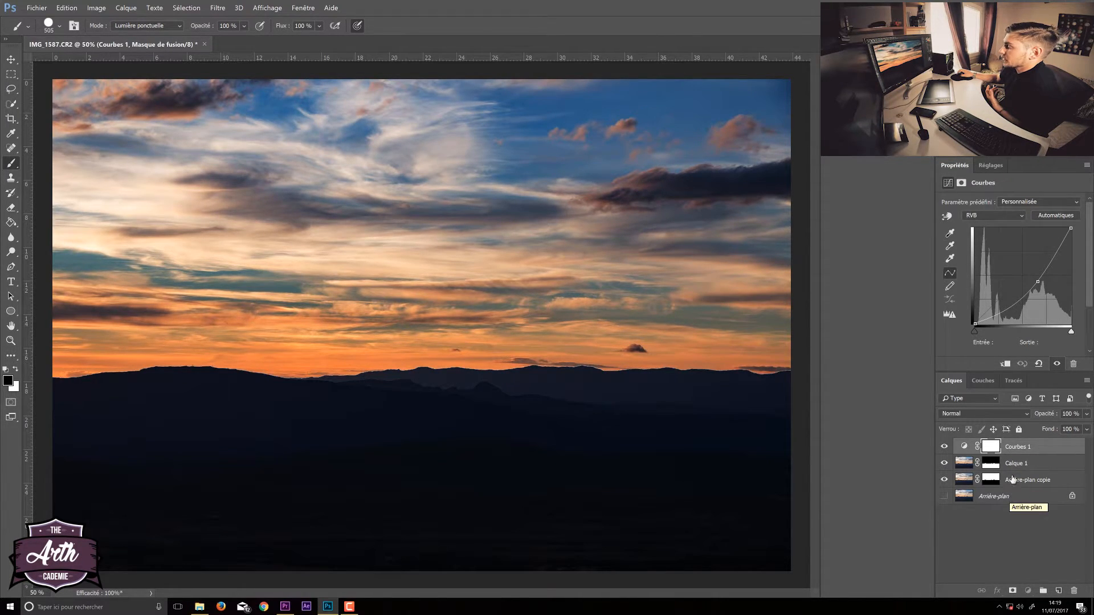
# Step: Try Courbes 1 beneath Calque 1 while toggling Calque 1's visibility, and move Courbes 1 back to the top of the stack
pyautogui.moveTo(1019, 448); pyautogui.dragTo(1026, 467)
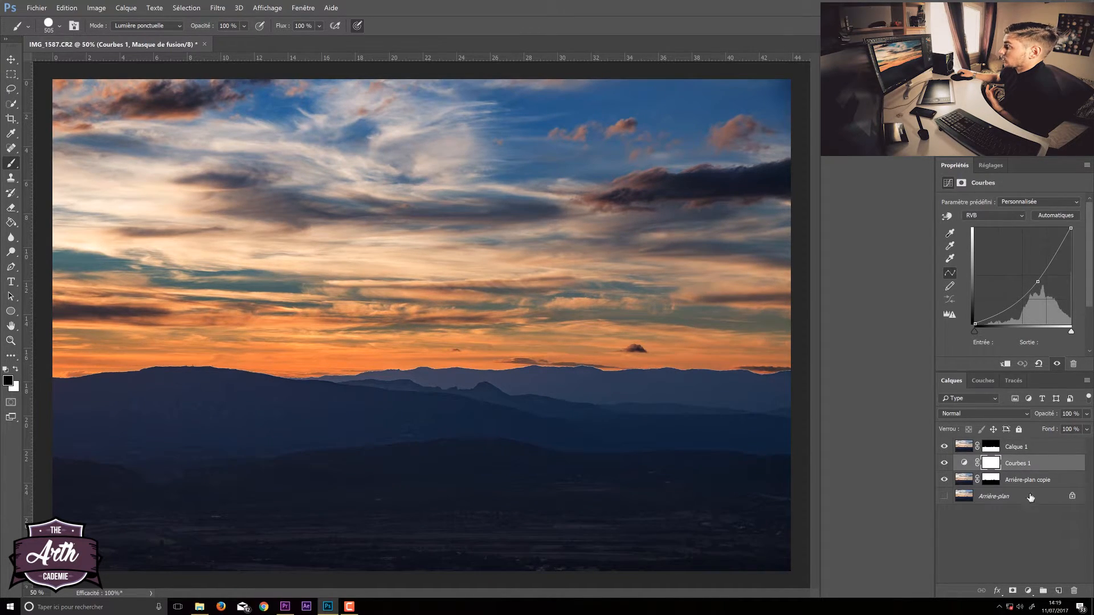
pyautogui.click(945, 449)
pyautogui.click(946, 448)
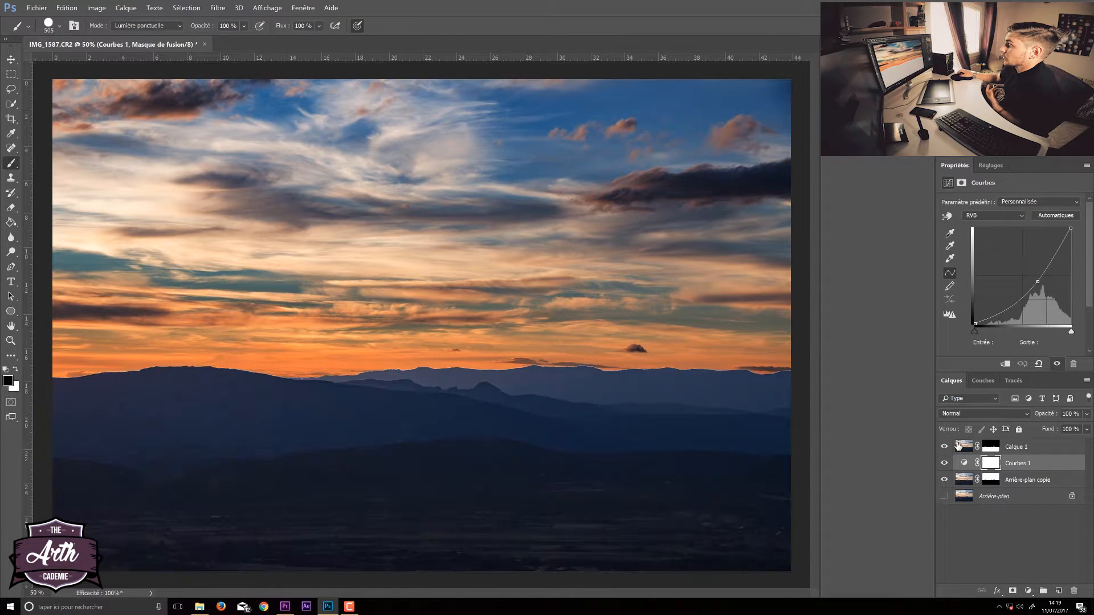
pyautogui.click(945, 449)
pyautogui.click(945, 448)
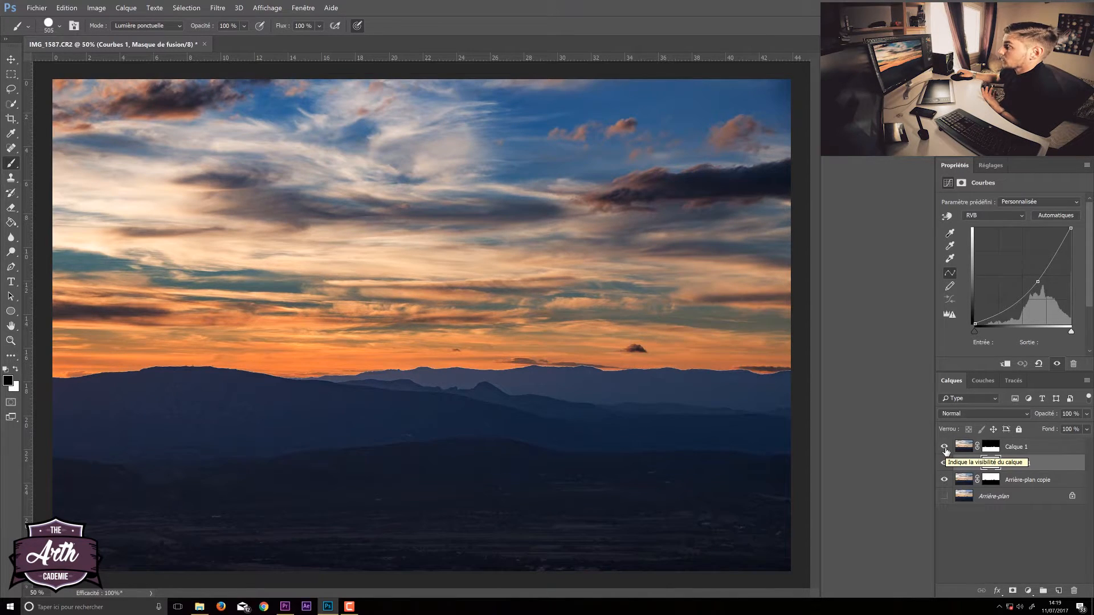
pyautogui.click(945, 448)
pyautogui.click(945, 448)
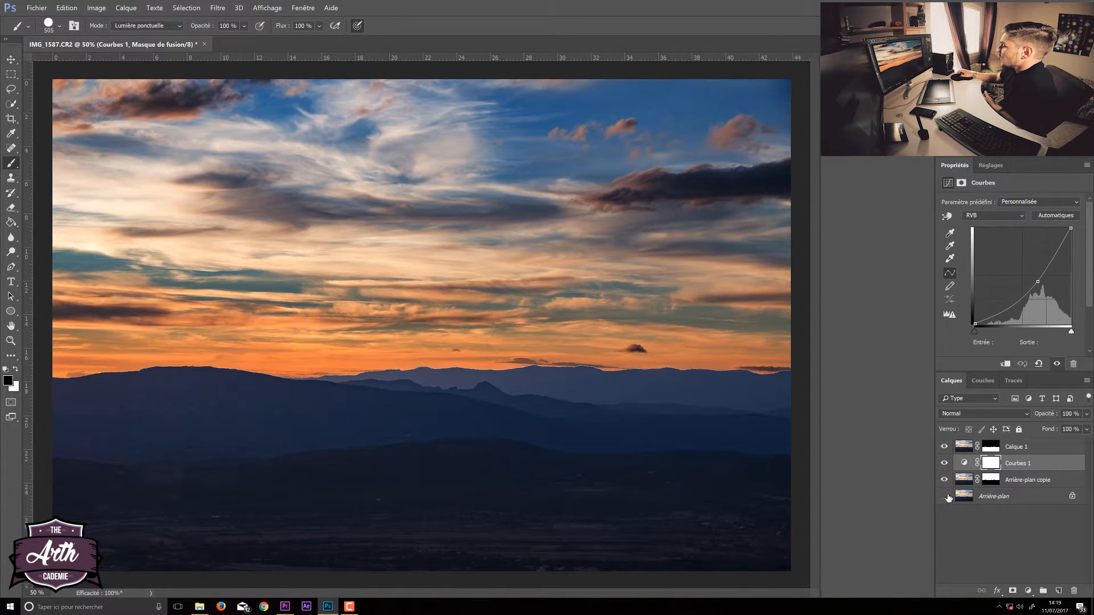
pyautogui.click(944, 496)
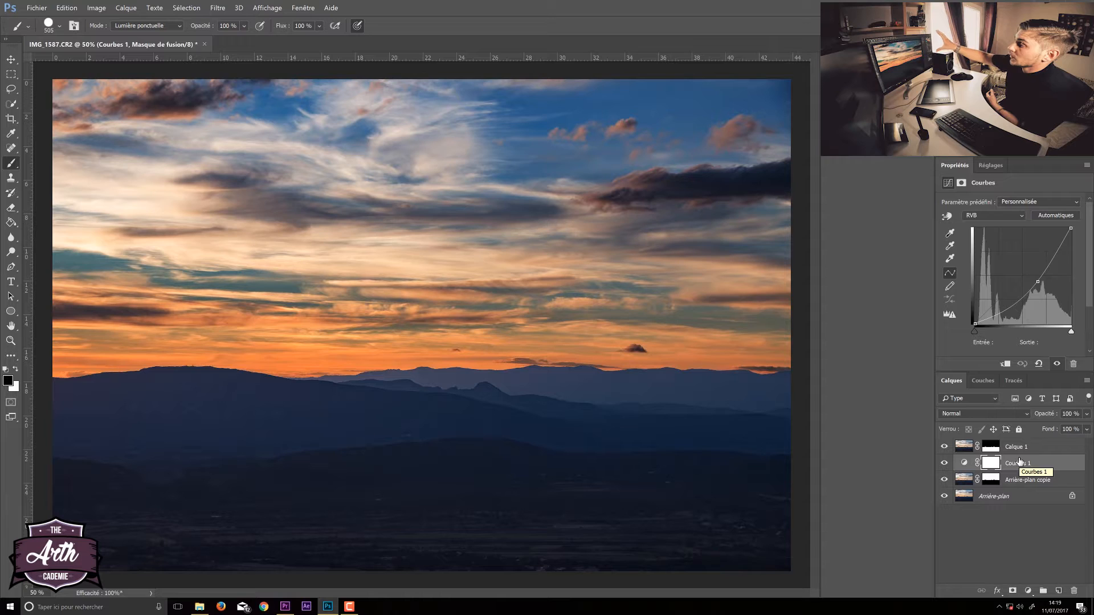
pyautogui.moveTo(1020, 463); pyautogui.dragTo(1020, 441)
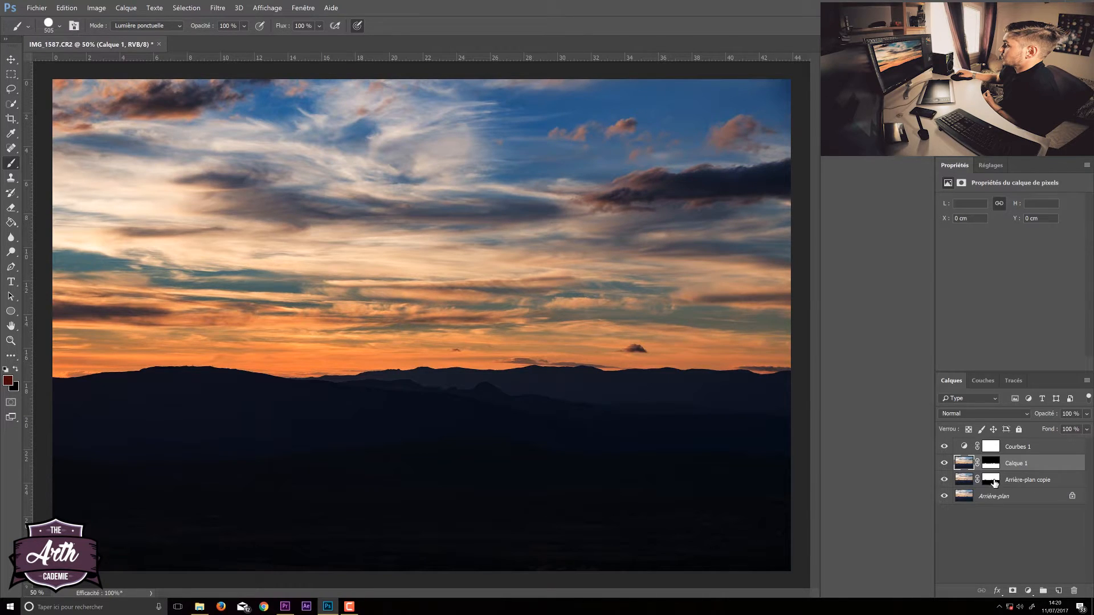
# Step: Isolate the sky layer Arrière-plan copie by hiding the other image layers, move it directly below Courbes 1, and show Calque 1 again
pyautogui.click(1034, 481)
pyautogui.click(945, 481)
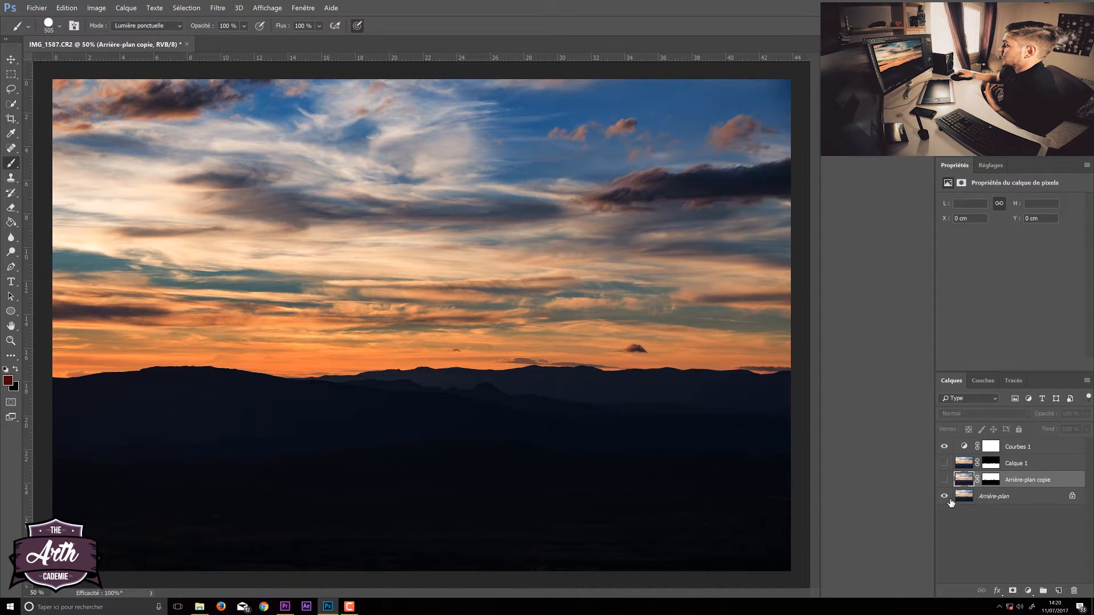
pyautogui.click(945, 497)
pyautogui.click(945, 465)
pyautogui.click(945, 464)
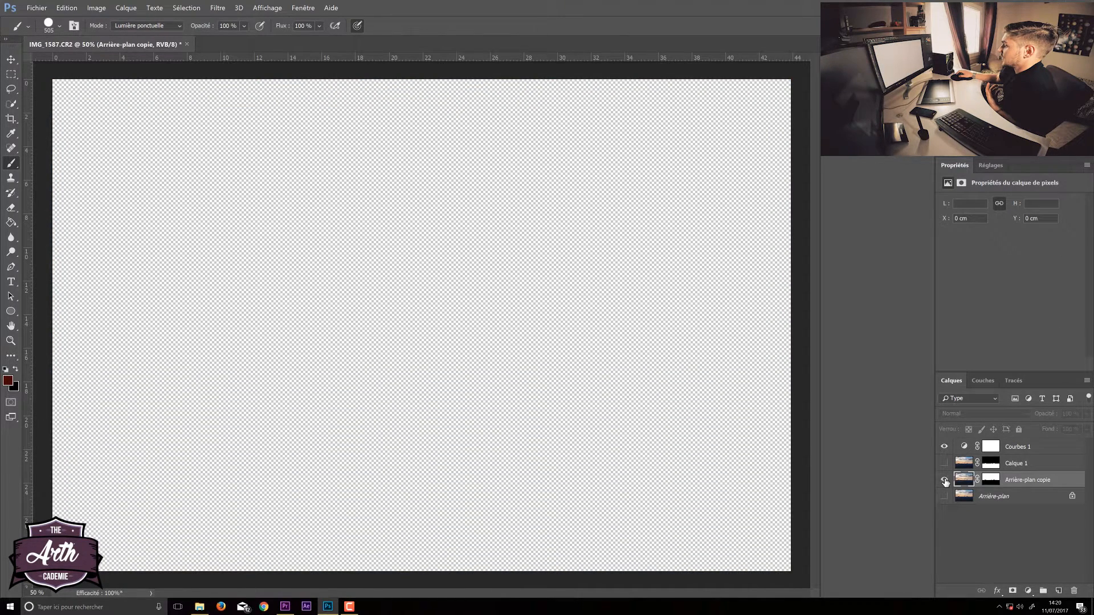
pyautogui.click(945, 480)
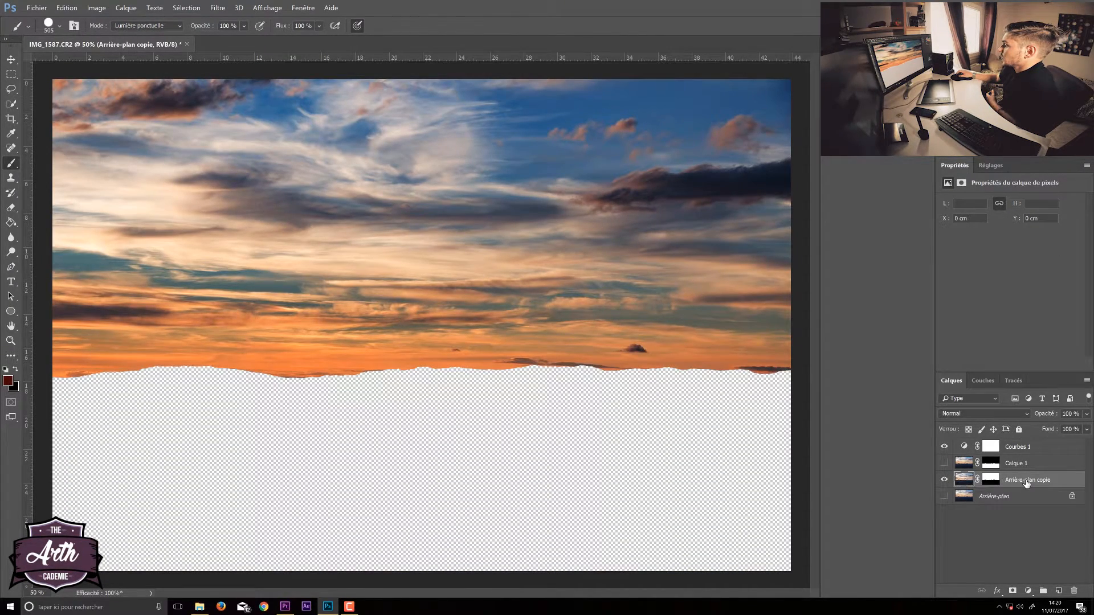
pyautogui.moveTo(1026, 482); pyautogui.dragTo(971, 447)
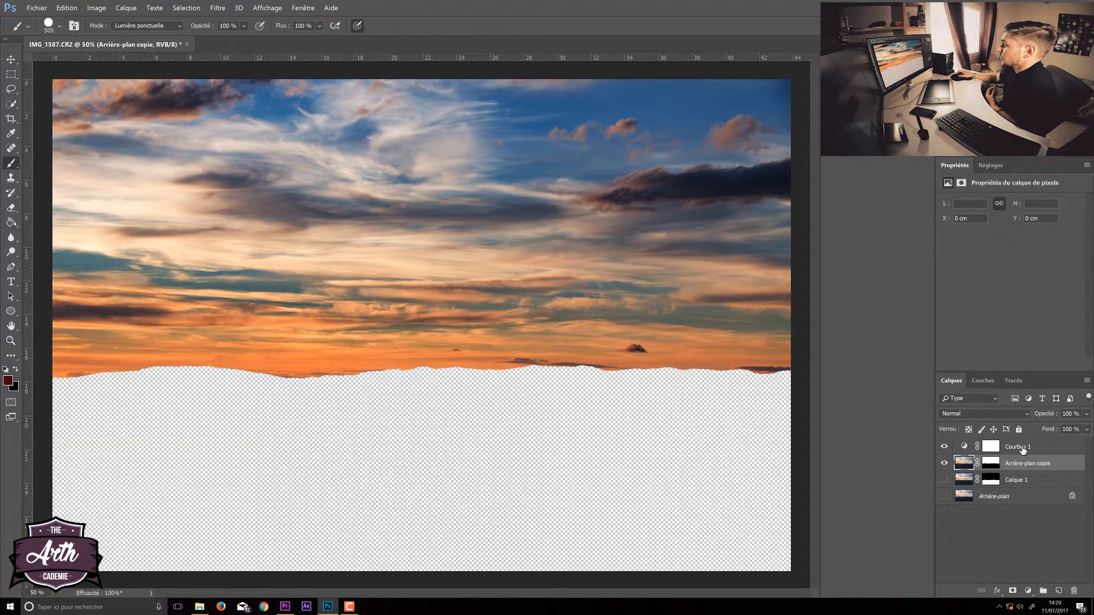
pyautogui.click(944, 480)
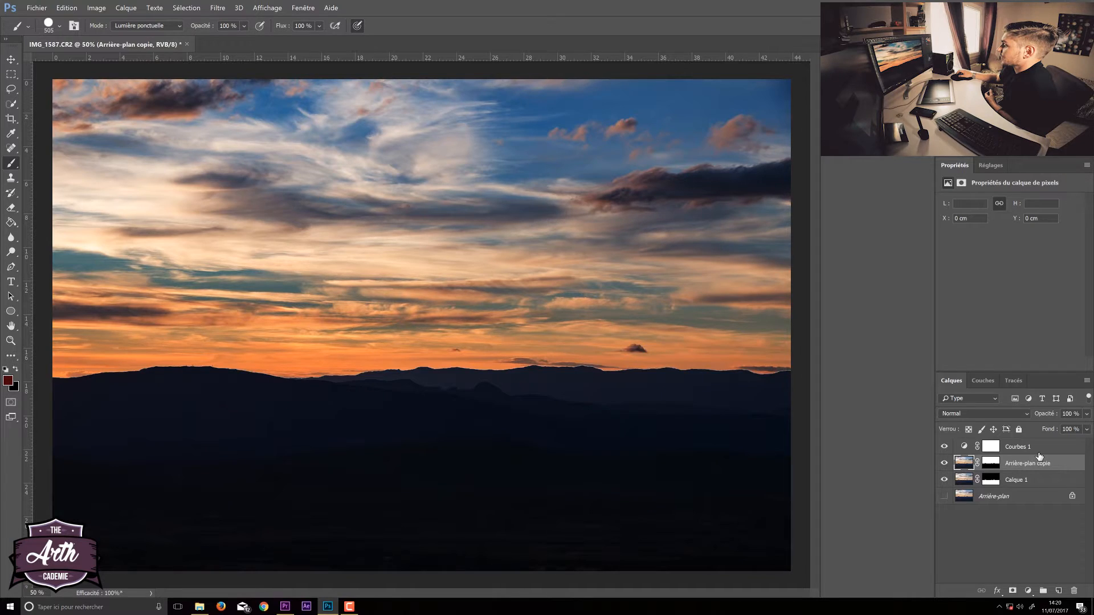
# Step: Create a clipping mask that limits Courbes 1 to the sky layer Arrière-plan copie
pyautogui.click(1050, 450)
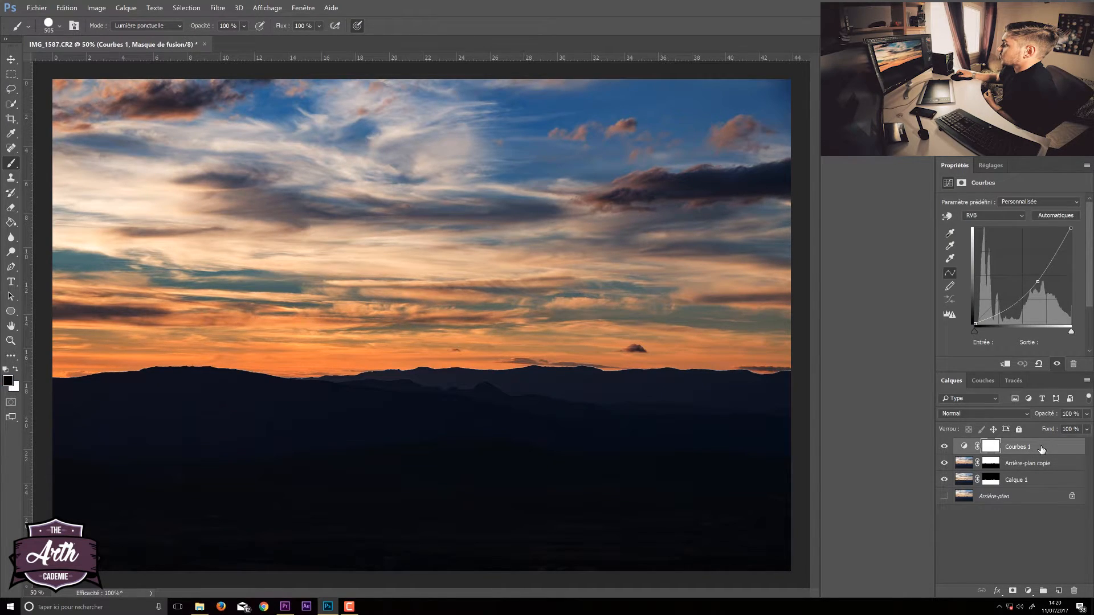
pyautogui.rightClick(1042, 449)
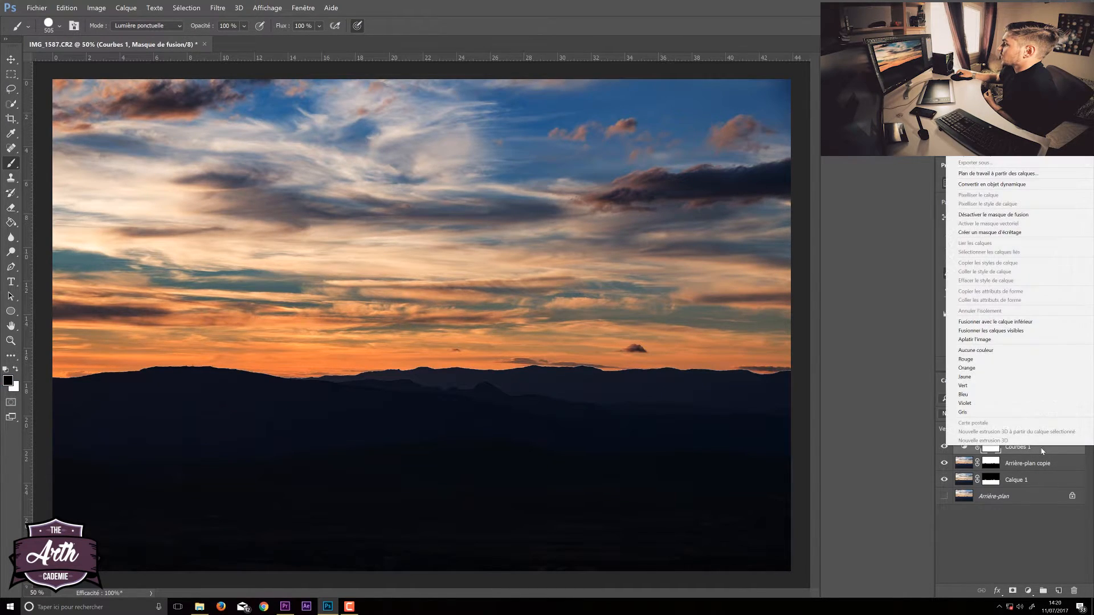
pyautogui.click(1005, 233)
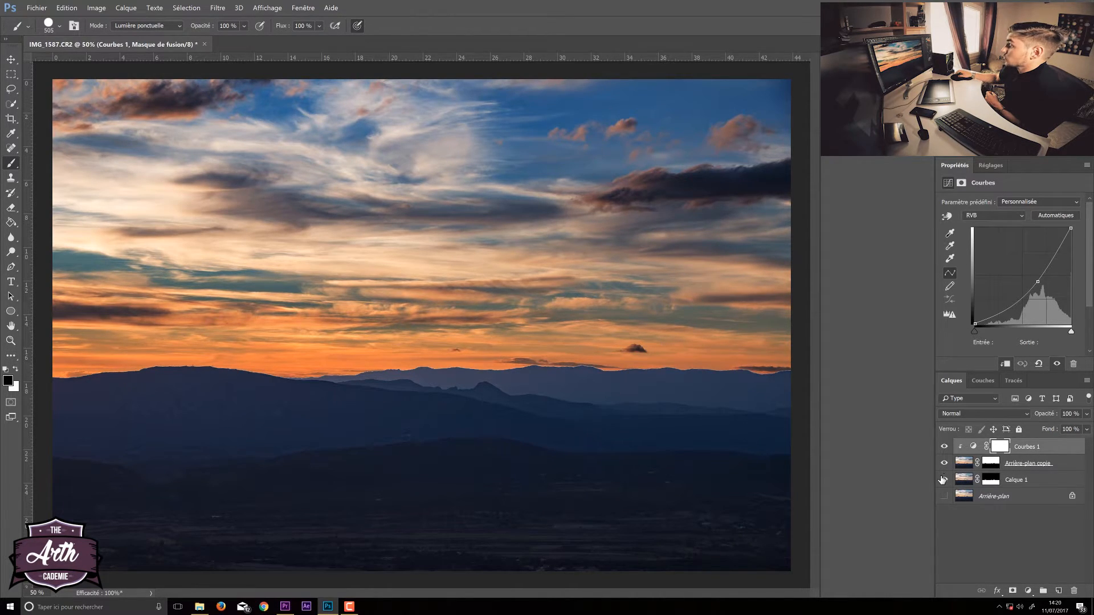
# Step: Toggle the clipped Courbes 1 to compare its effect on the sky, with the Arrière-plan layer shown
pyautogui.click(945, 448)
pyautogui.click(945, 448)
pyautogui.click(945, 448)
pyautogui.click(945, 448)
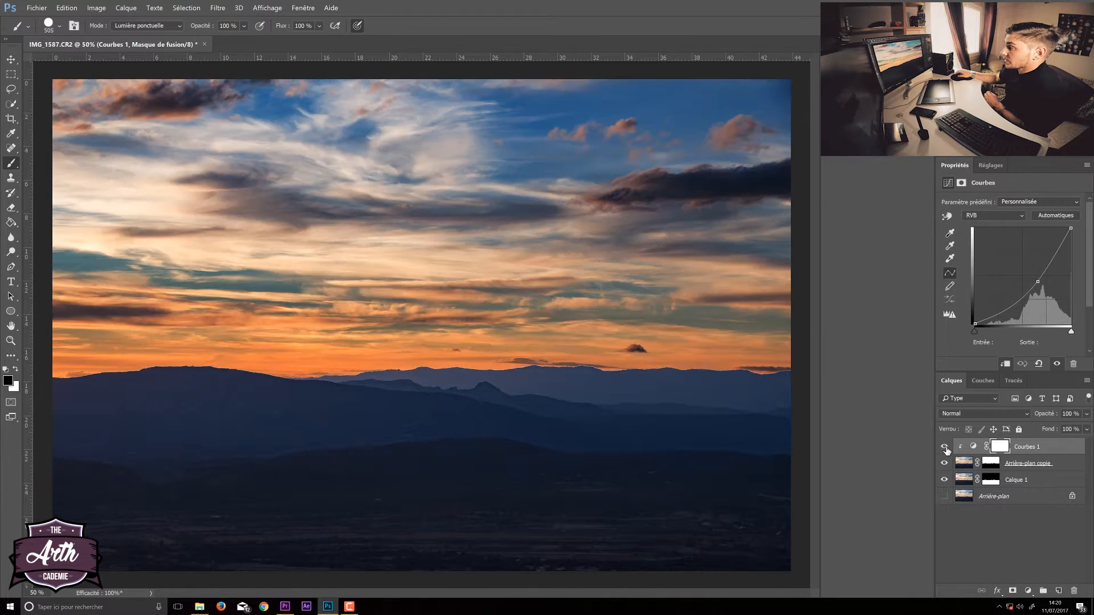
pyautogui.click(944, 496)
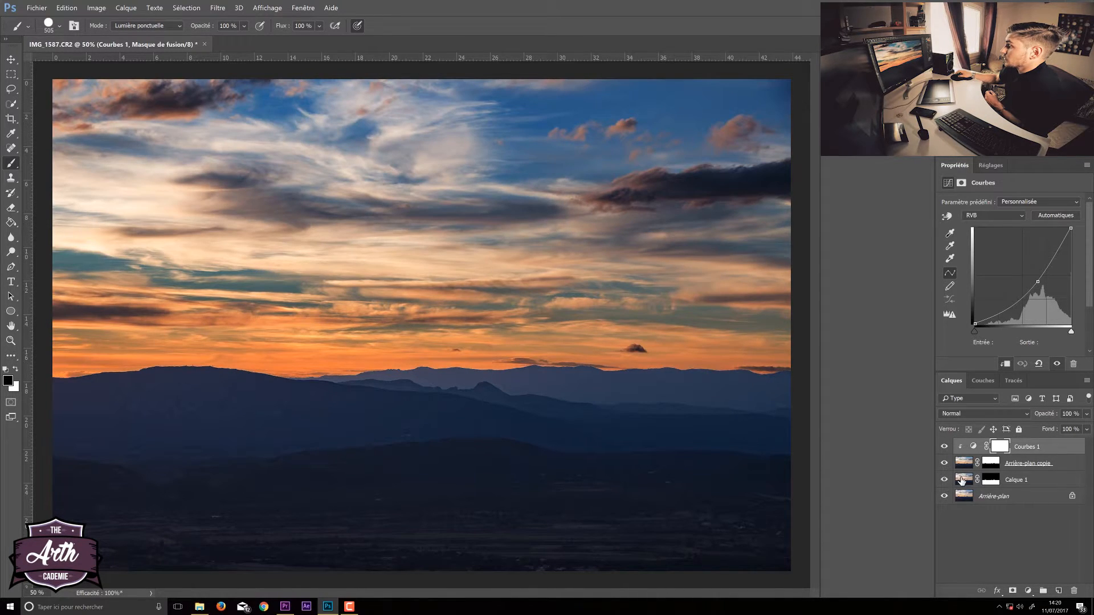
pyautogui.click(946, 448)
pyautogui.click(946, 448)
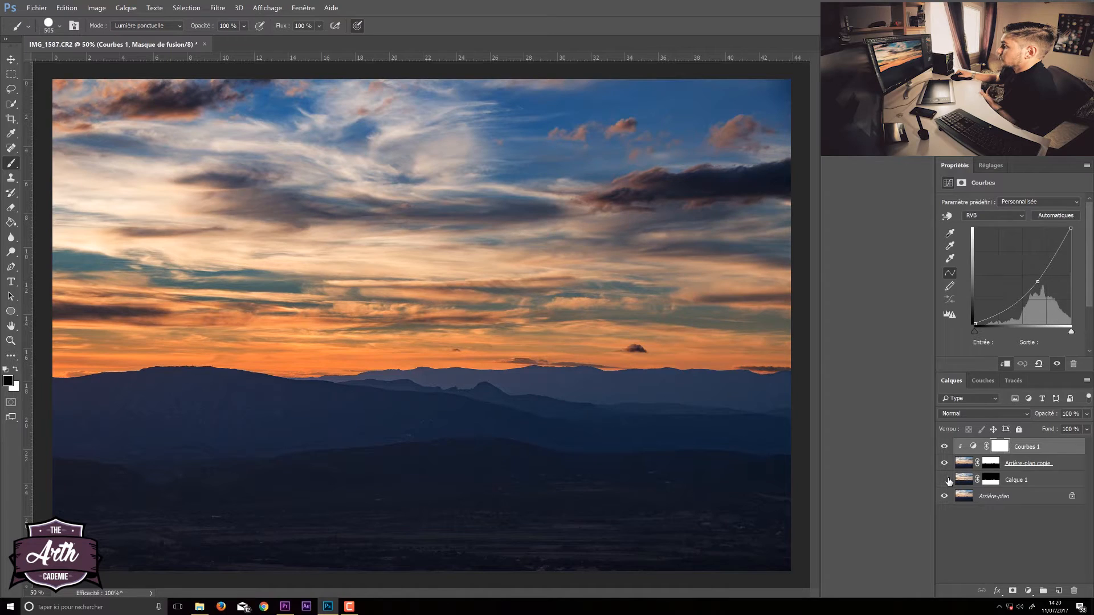
# Step: Toggle the visibility of Calque 1 to compare the mountains, leaving Calque 1 and Arrière-plan visible
pyautogui.click(945, 485)
pyautogui.click(945, 486)
pyautogui.click(945, 485)
pyautogui.click(945, 482)
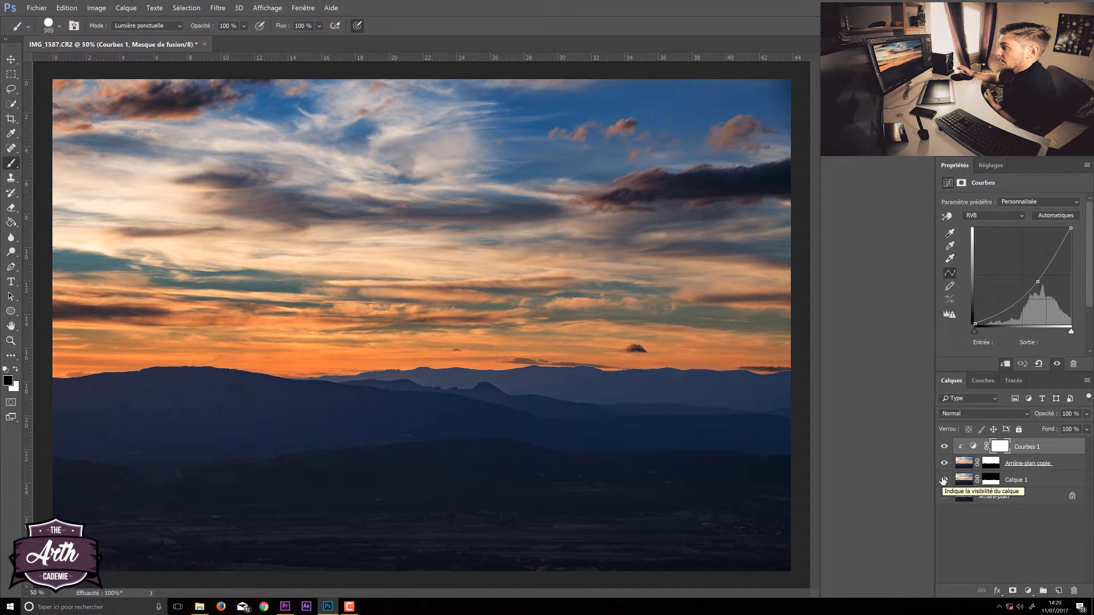
pyautogui.click(945, 496)
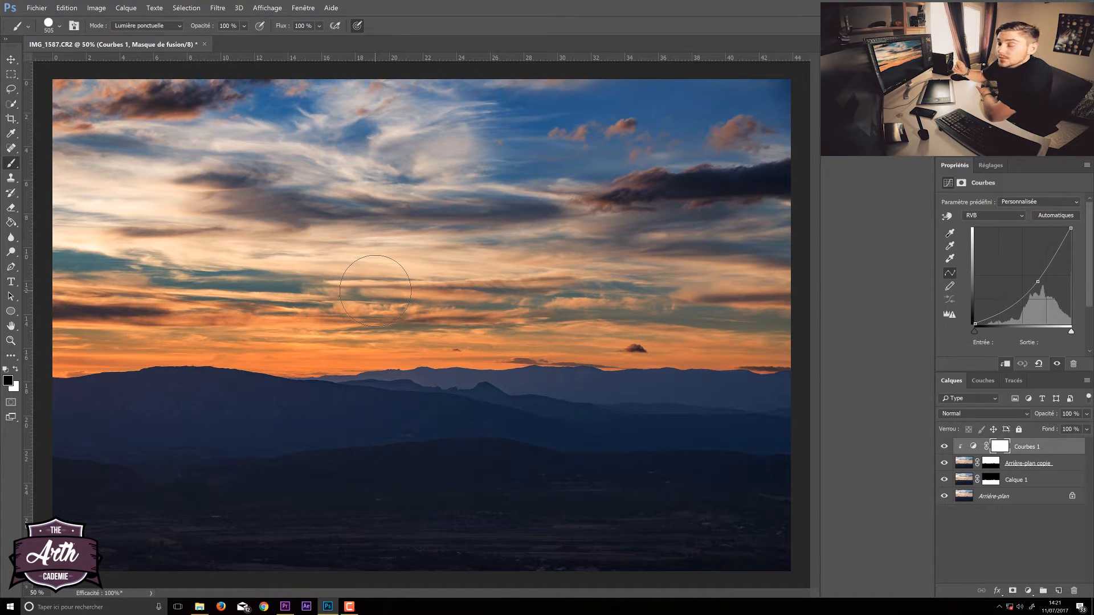
# Step: Release the clipping mask on Courbes 1 and dismiss the layer style settings without changes
pyautogui.rightClick(1020, 448)
pyautogui.click(1003, 272)
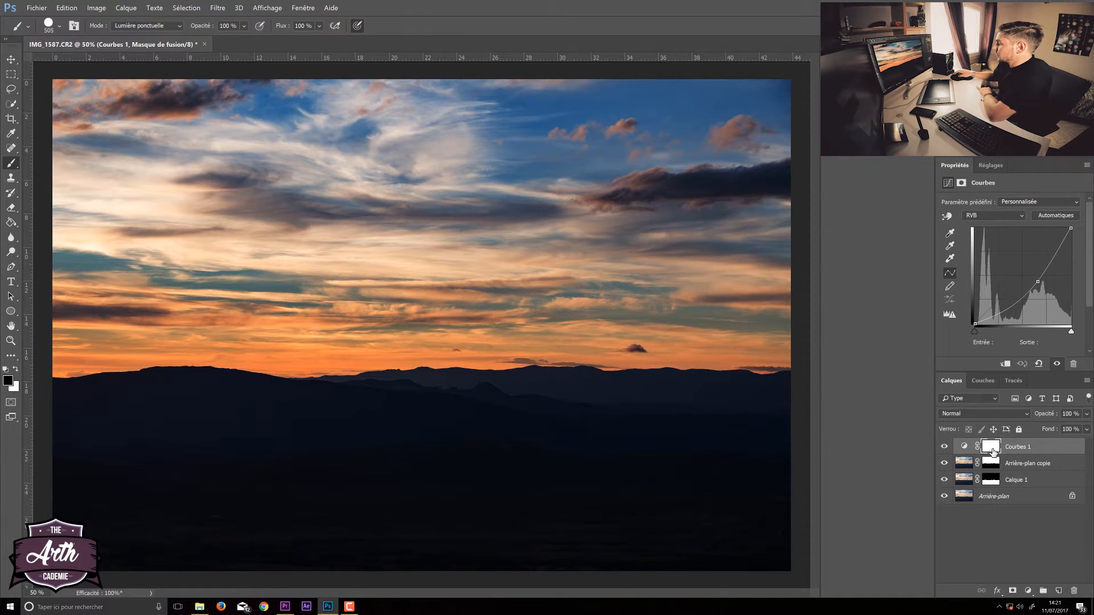
pyautogui.doubleClick(1059, 451)
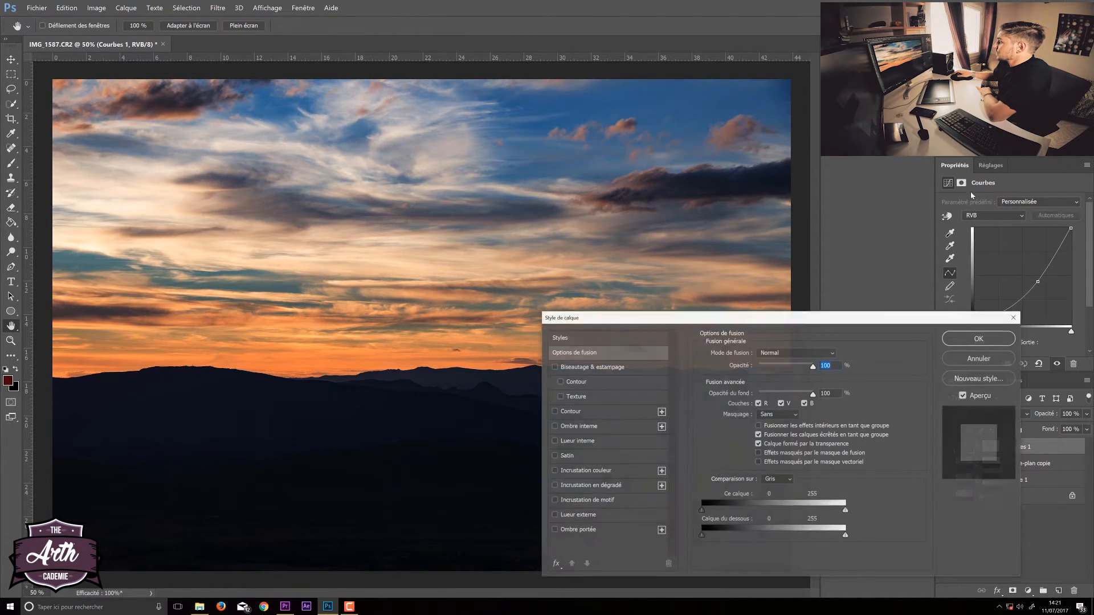
pyautogui.click(1014, 318)
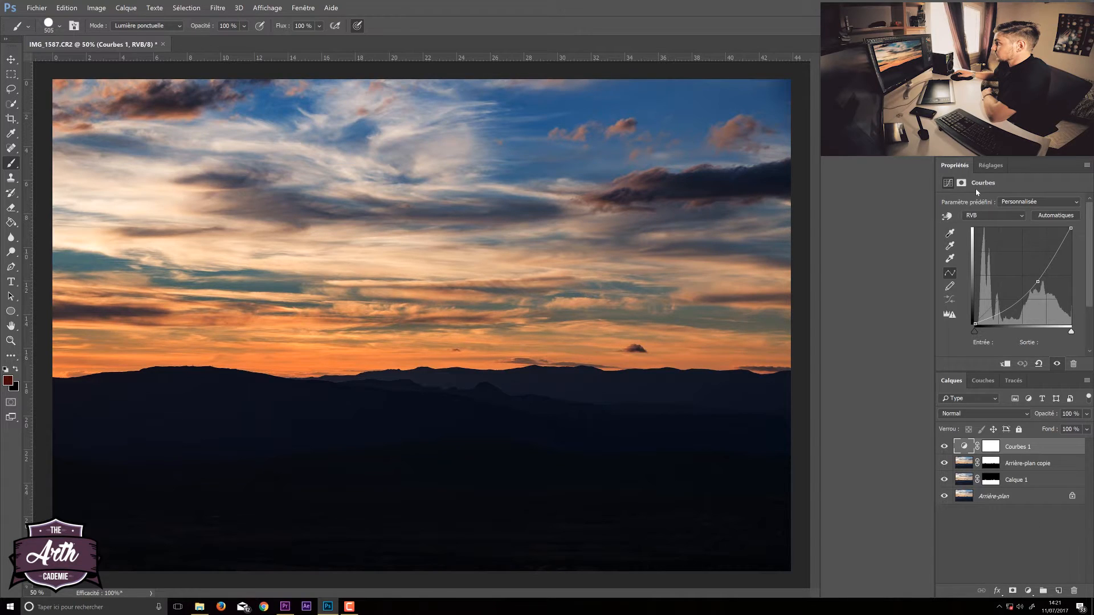
# Step: Invert the layer mask of Courbes 1 from white to black in the mask properties
pyautogui.click(962, 183)
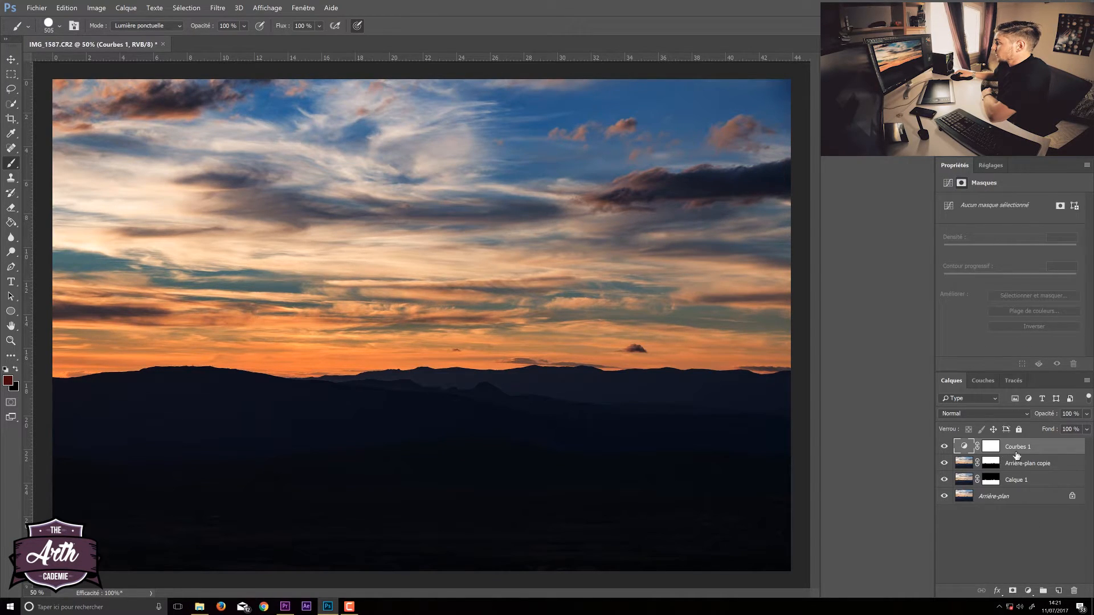
pyautogui.click(990, 447)
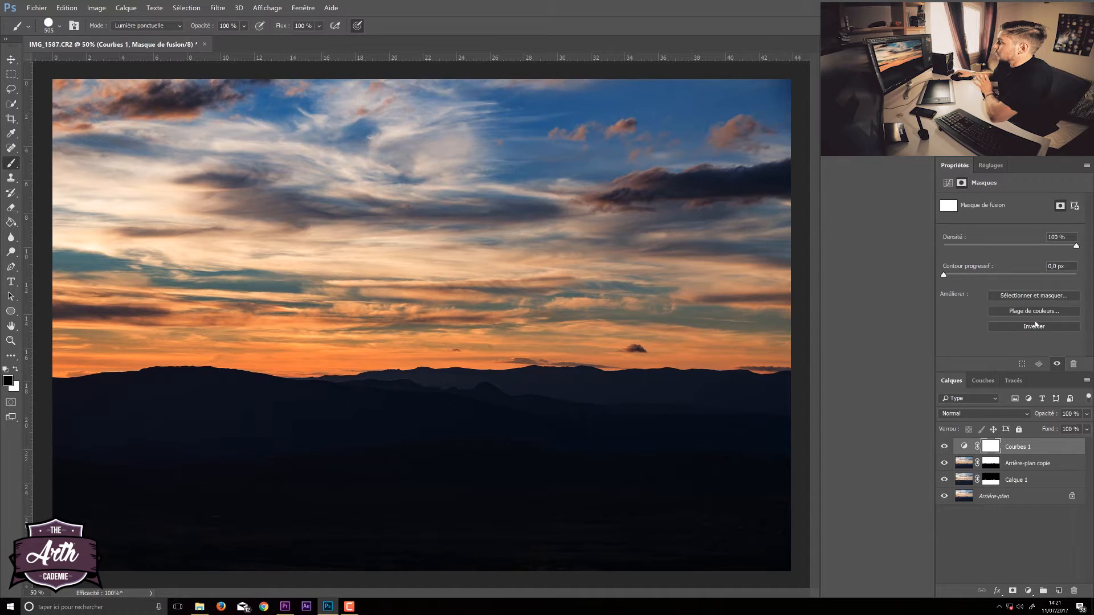
pyautogui.click(1039, 329)
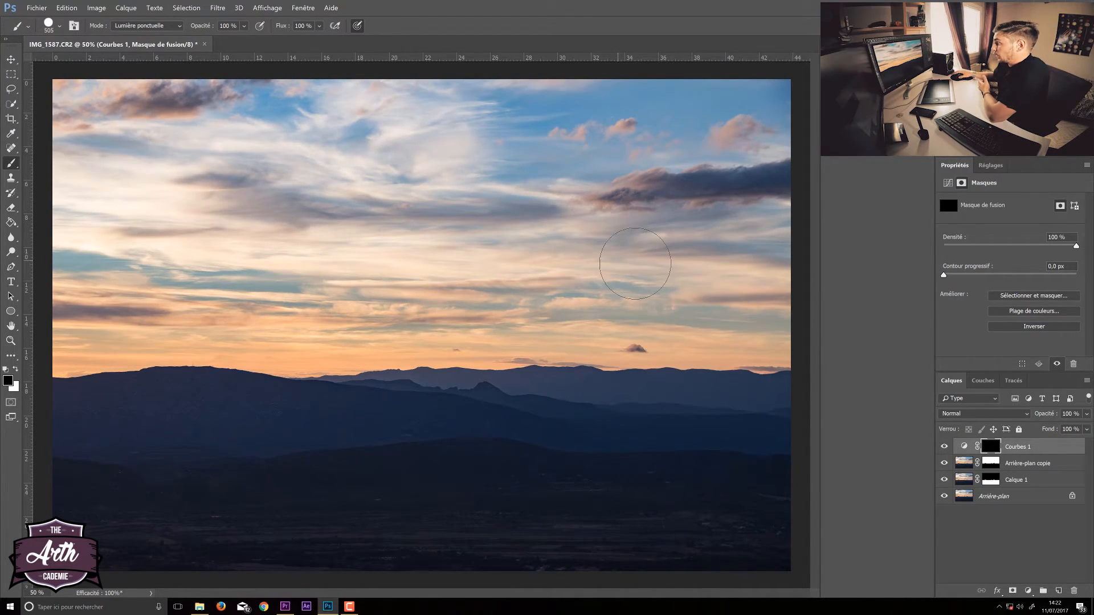
# Step: Toggle the visibility of Courbes 1 to check the effect of its black mask on the image
pyautogui.click(943, 448)
pyautogui.click(944, 447)
pyautogui.click(943, 447)
pyautogui.click(944, 447)
pyautogui.click(943, 448)
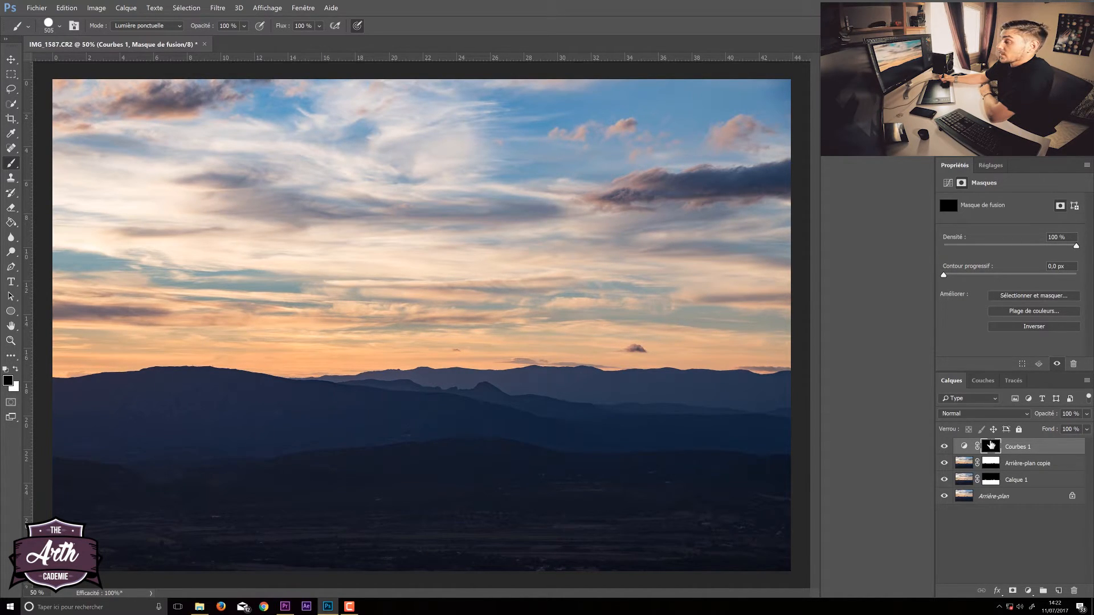
# Step: Paint a short white stroke in the sky on the Courbes 1 mask and set the brush to 47% opacity, 53% flow, without size pressure
pyautogui.click(15, 369)
pyautogui.moveTo(285, 296); pyautogui.dragTo(191, 298)
pyautogui.click(245, 26)
pyautogui.click(320, 28)
pyautogui.click(319, 28)
pyautogui.click(357, 25)
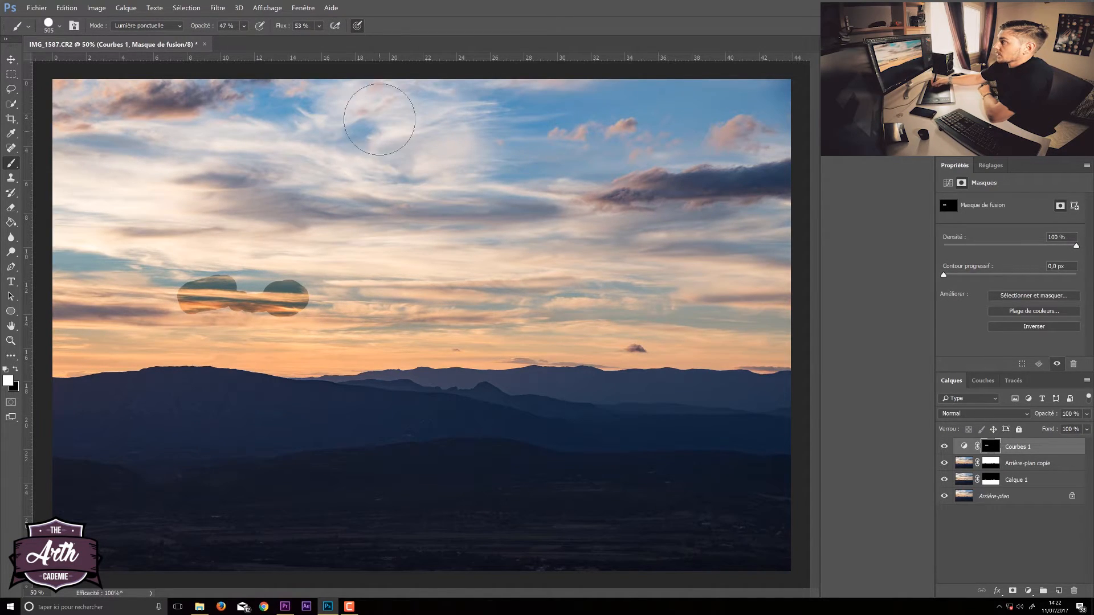
# Step: Paint white across the sky on the Courbes 1 mask using the 505 px soft round brush (Arrondi flou) with 0% hardness
pyautogui.rightClick(374, 174)
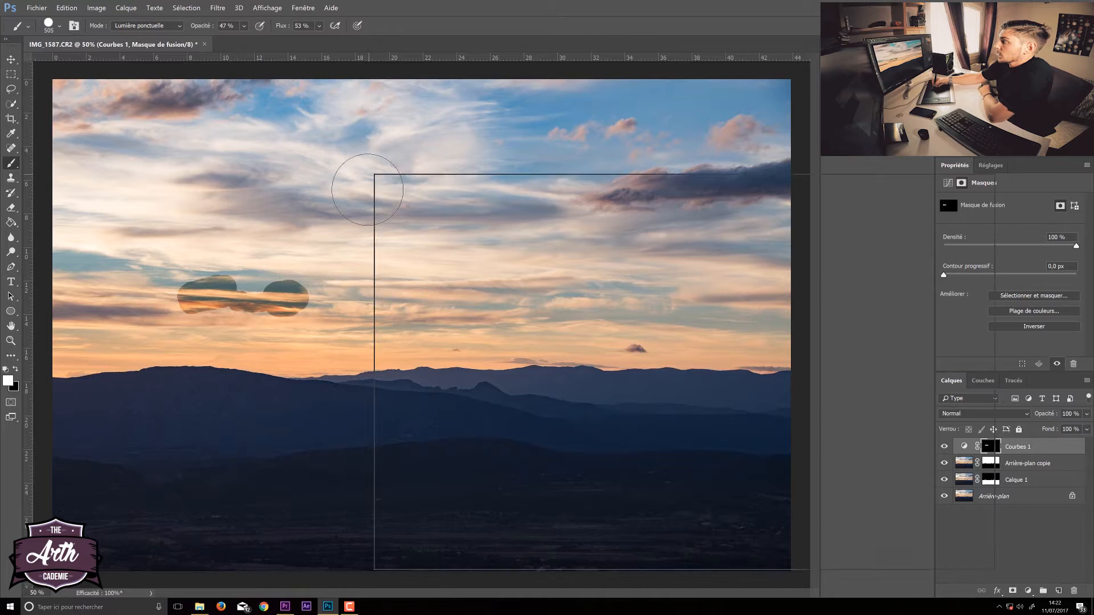
pyautogui.click(397, 273)
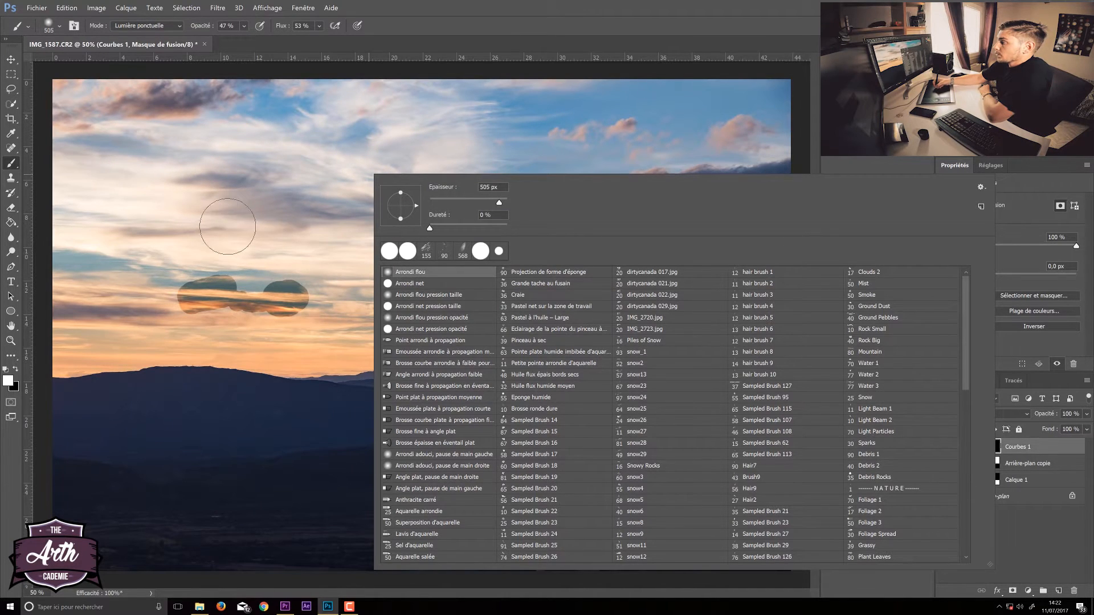
pyautogui.press('Return')
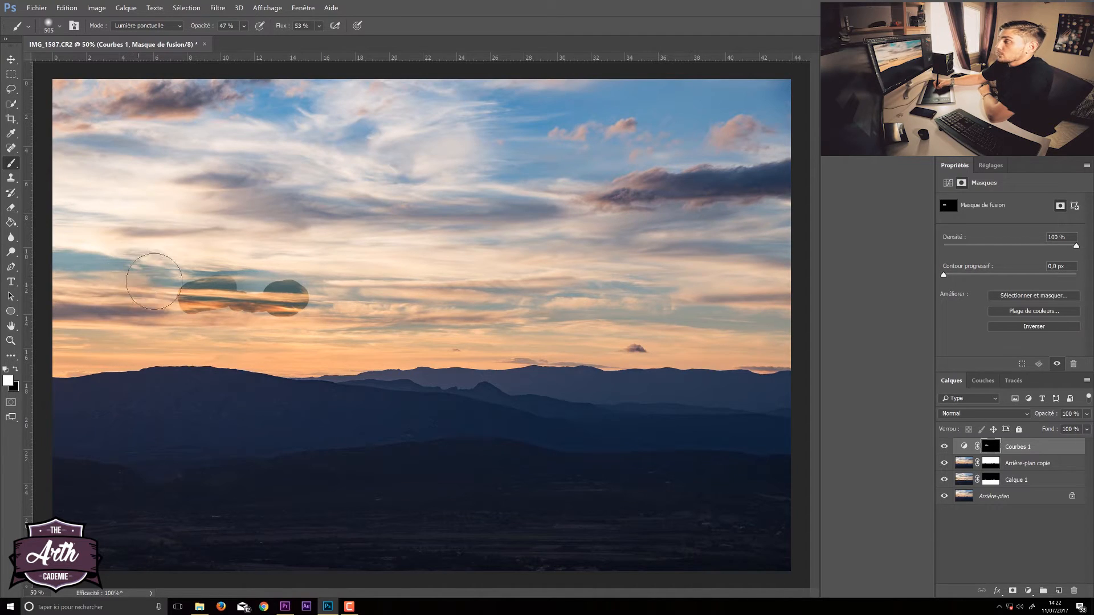
pyautogui.moveTo(171, 303)
pyautogui.mouseDown()
pyautogui.moveTo(199, 284)
pyautogui.moveTo(268, 281)
pyautogui.moveTo(260, 271)
pyautogui.moveTo(228, 290)
pyautogui.moveTo(252, 311)
pyautogui.moveTo(287, 291)
pyautogui.moveTo(287, 306)
pyautogui.moveTo(316, 275)
pyautogui.moveTo(279, 318)
pyautogui.moveTo(288, 279)
pyautogui.mouseUp()
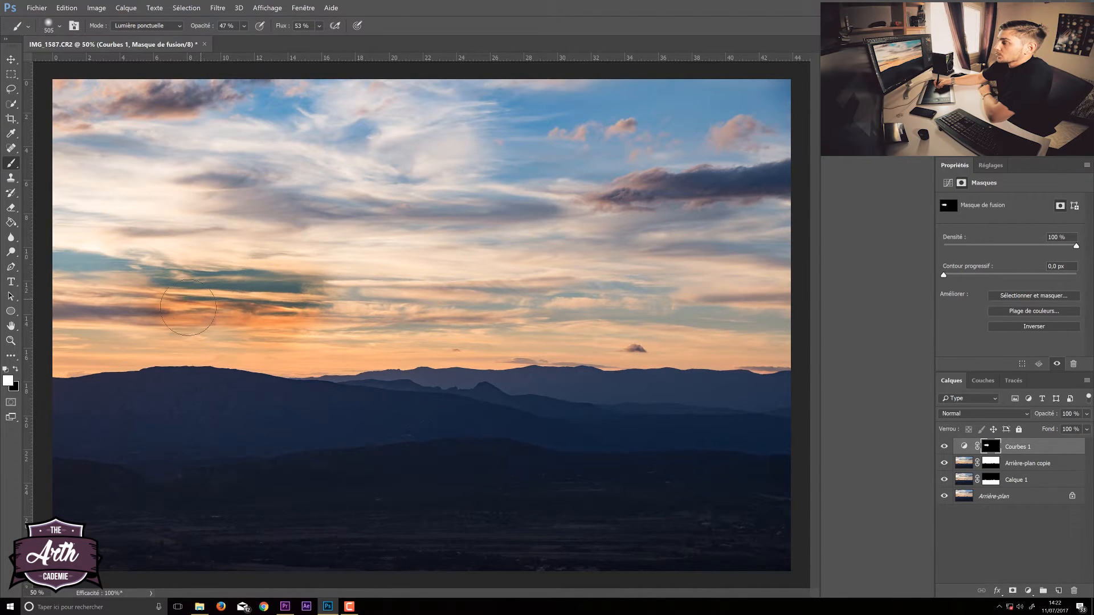
pyautogui.moveTo(68, 338)
pyautogui.mouseDown()
pyautogui.moveTo(120, 324)
pyautogui.moveTo(72, 348)
pyautogui.moveTo(158, 328)
pyautogui.moveTo(87, 307)
pyautogui.moveTo(77, 237)
pyautogui.moveTo(124, 291)
pyautogui.moveTo(164, 235)
pyautogui.moveTo(66, 234)
pyautogui.moveTo(92, 108)
pyautogui.moveTo(65, 92)
pyautogui.moveTo(244, 107)
pyautogui.moveTo(91, 156)
pyautogui.moveTo(179, 190)
pyautogui.moveTo(187, 273)
pyautogui.moveTo(251, 331)
pyautogui.moveTo(253, 351)
pyautogui.moveTo(329, 355)
pyautogui.moveTo(103, 319)
pyautogui.moveTo(239, 345)
pyautogui.moveTo(154, 344)
pyautogui.moveTo(356, 352)
pyautogui.moveTo(507, 335)
pyautogui.moveTo(331, 295)
pyautogui.moveTo(371, 313)
pyautogui.moveTo(325, 245)
pyautogui.moveTo(381, 285)
pyautogui.moveTo(255, 232)
pyautogui.moveTo(263, 146)
pyautogui.moveTo(295, 105)
pyautogui.moveTo(192, 101)
pyautogui.moveTo(420, 100)
pyautogui.moveTo(290, 166)
pyautogui.moveTo(414, 189)
pyautogui.moveTo(360, 235)
pyautogui.moveTo(509, 171)
pyautogui.moveTo(575, 185)
pyautogui.moveTo(578, 207)
pyautogui.moveTo(738, 193)
pyautogui.moveTo(701, 177)
pyautogui.moveTo(685, 133)
pyautogui.moveTo(785, 119)
pyautogui.moveTo(648, 97)
pyautogui.moveTo(743, 124)
pyautogui.moveTo(518, 159)
pyautogui.moveTo(433, 147)
pyautogui.moveTo(482, 90)
pyautogui.moveTo(501, 236)
pyautogui.moveTo(618, 251)
pyautogui.moveTo(502, 293)
pyautogui.moveTo(610, 267)
pyautogui.moveTo(413, 211)
pyautogui.moveTo(660, 251)
pyautogui.moveTo(746, 244)
pyautogui.moveTo(528, 327)
pyautogui.moveTo(674, 333)
pyautogui.moveTo(370, 345)
pyautogui.moveTo(637, 339)
pyautogui.moveTo(470, 346)
pyautogui.moveTo(755, 374)
pyautogui.moveTo(752, 322)
pyautogui.moveTo(684, 268)
pyautogui.moveTo(701, 205)
pyautogui.mouseUp()
pyautogui.moveTo(553, 184); pyautogui.dragTo(445, 205)
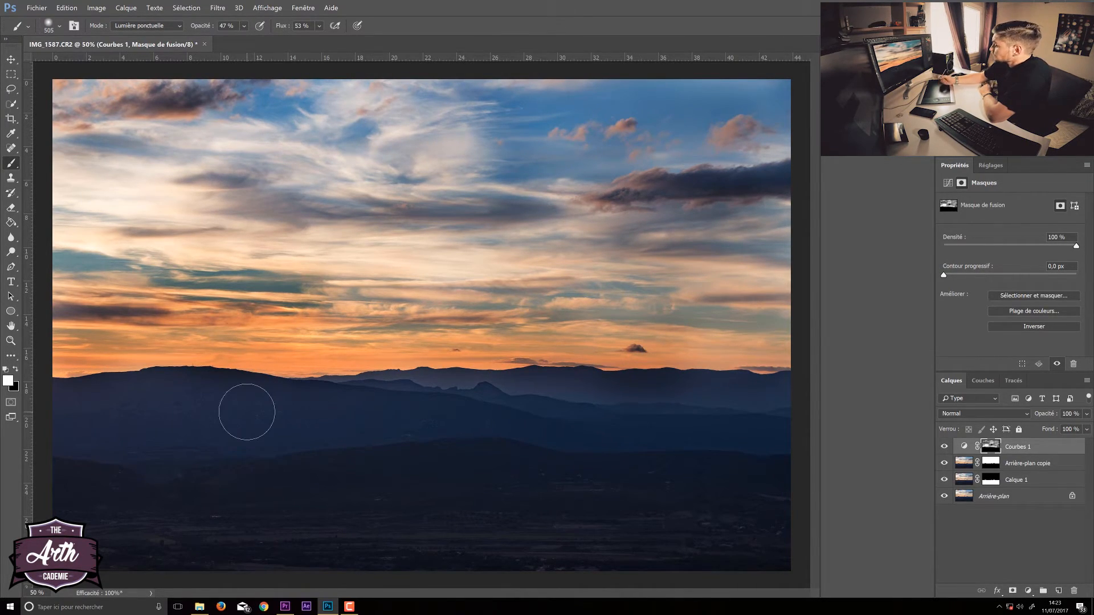
# Step: Paint black over the mountains along the ridge line on the Courbes 1 mask with a soft brush reduced to 249 px
pyautogui.click(17, 370)
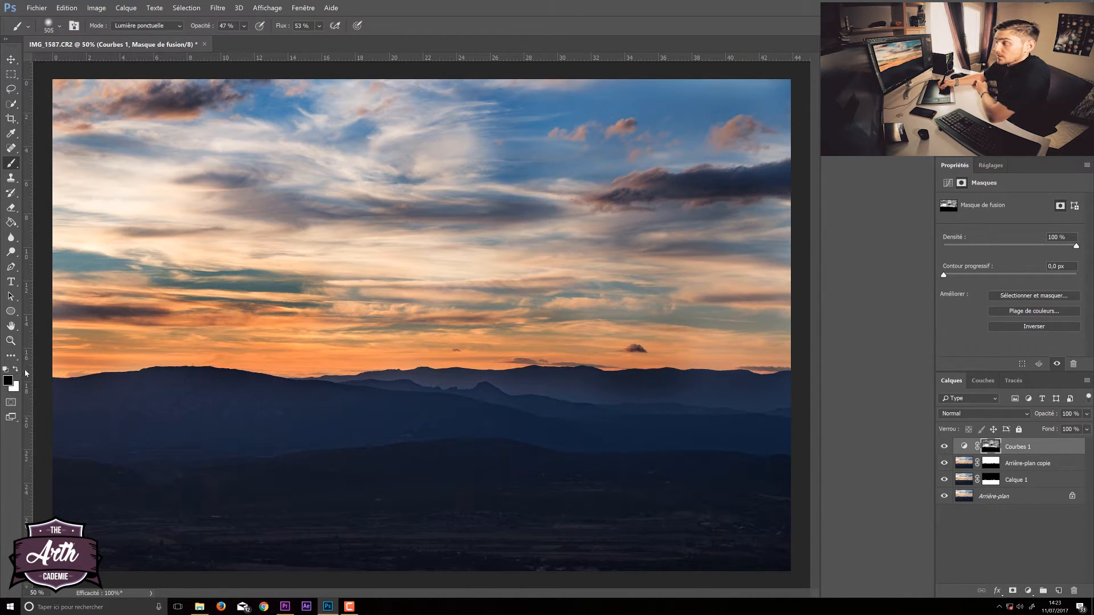
pyautogui.moveTo(215, 418); pyautogui.dragTo(177, 416)
pyautogui.scroll(7, 182, 394)
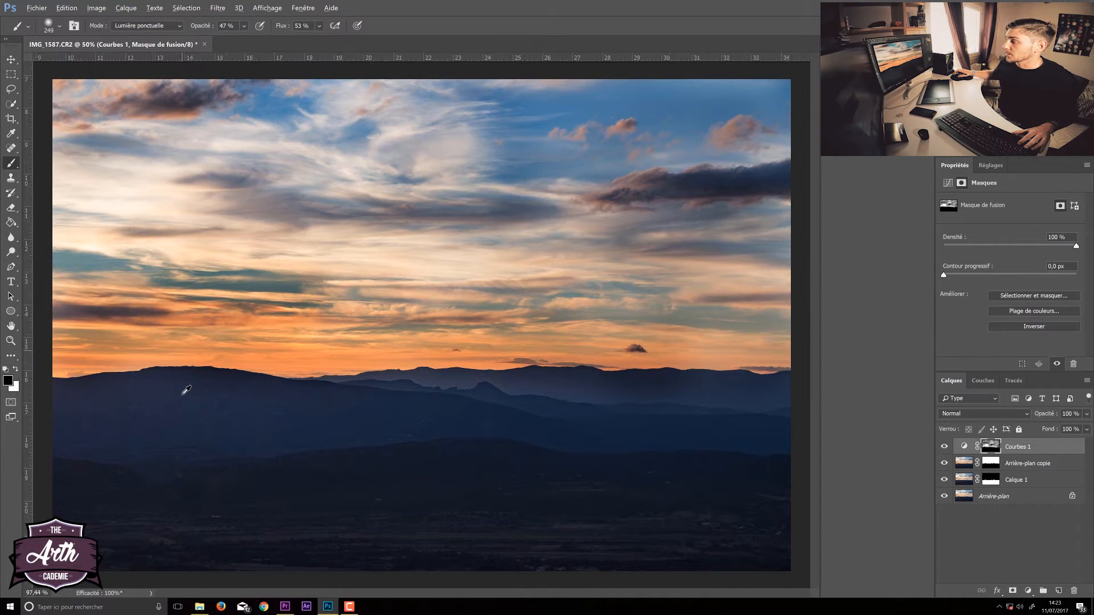
pyautogui.moveTo(213, 437); pyautogui.dragTo(458, 306)
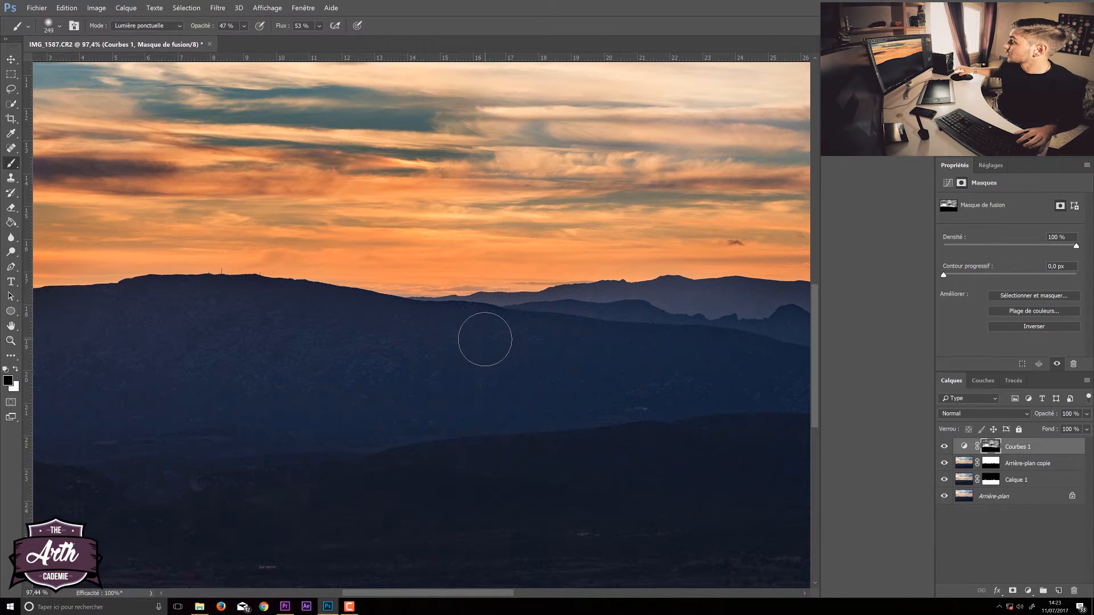
pyautogui.scroll(-3, 499, 321)
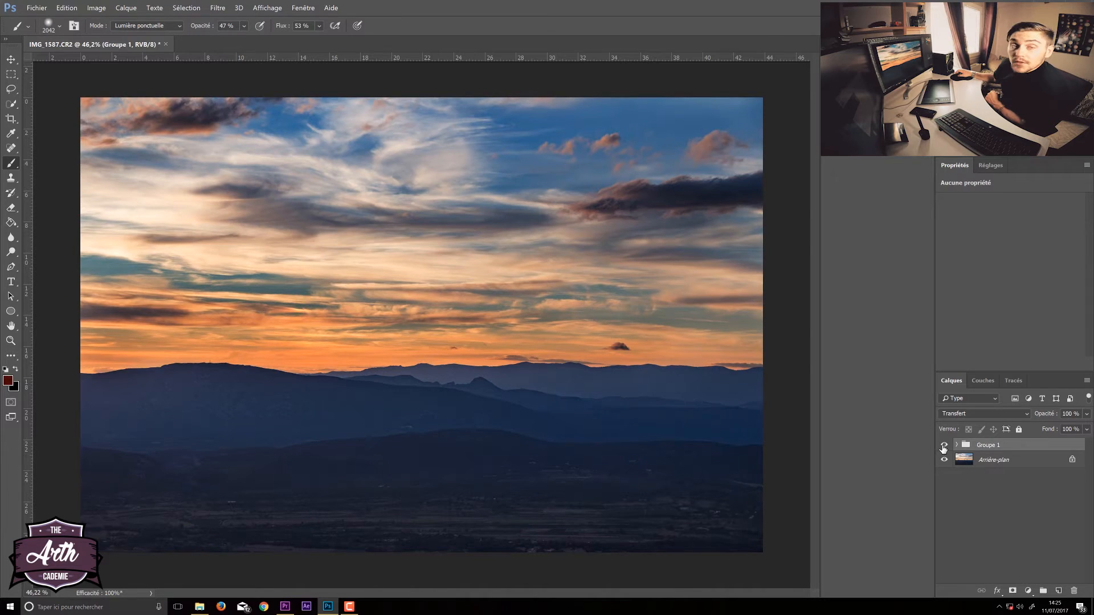
# Step: Toggle the visibility of Groupe 1 several times to compare the edited image with the original, leaving the group visible
pyautogui.click(944, 446)
pyautogui.click(944, 446)
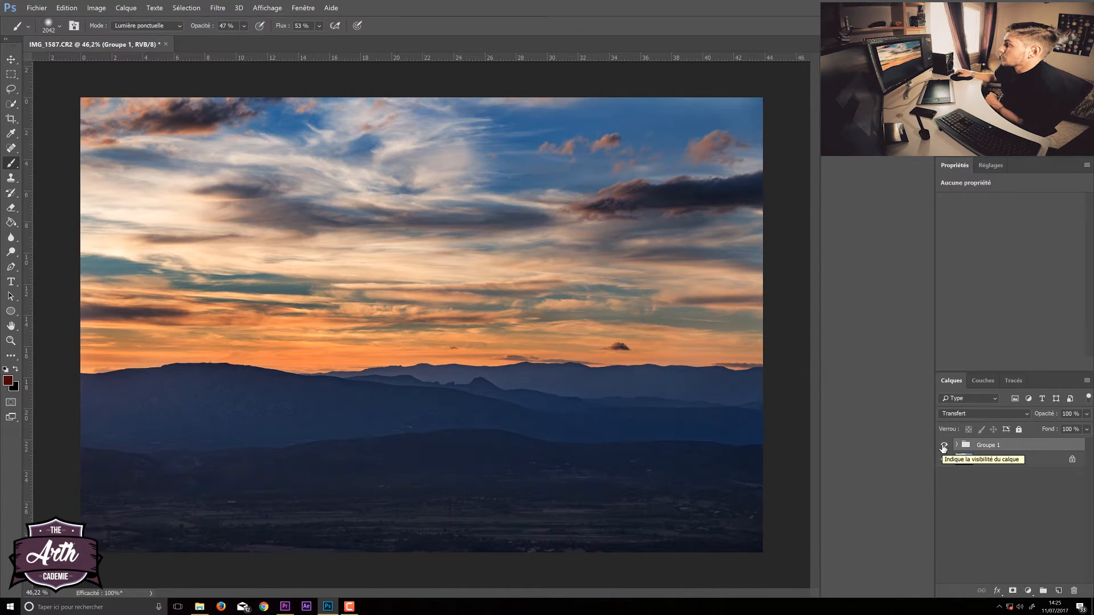
pyautogui.click(944, 447)
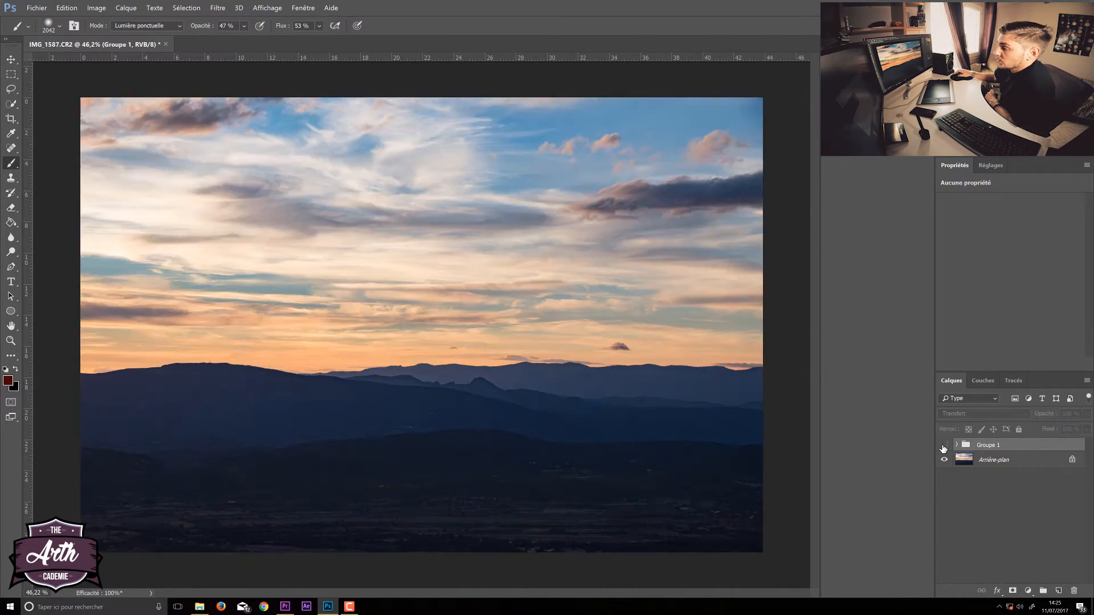
pyautogui.click(944, 447)
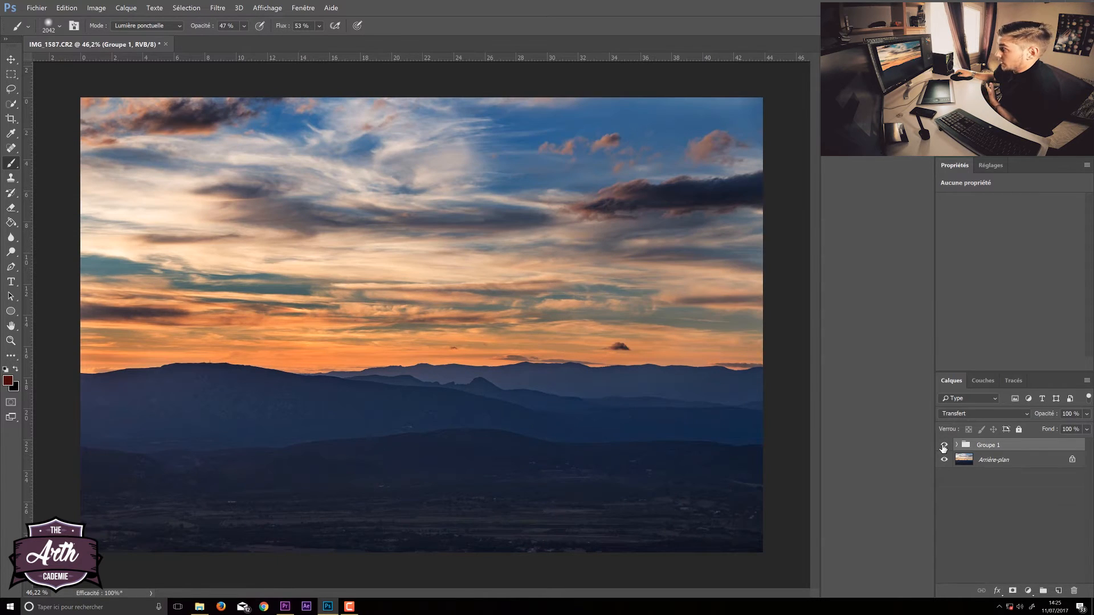
pyautogui.click(943, 447)
pyautogui.click(944, 446)
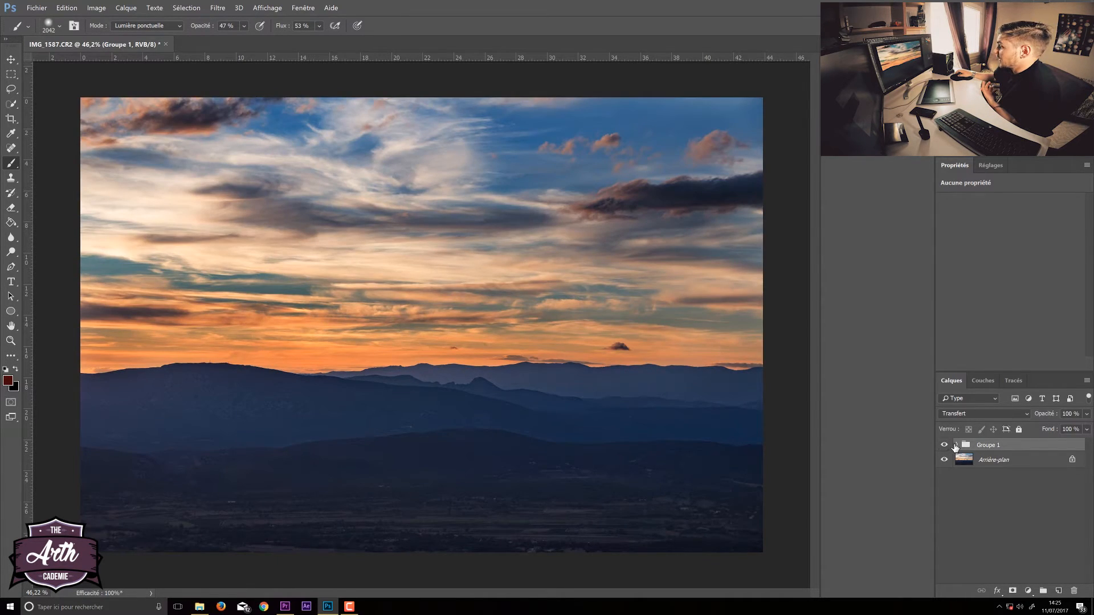
# Step: Expand Groupe 1 and toggle the visibility of Courbes 1 to check its effect on the sky
pyautogui.click(955, 446)
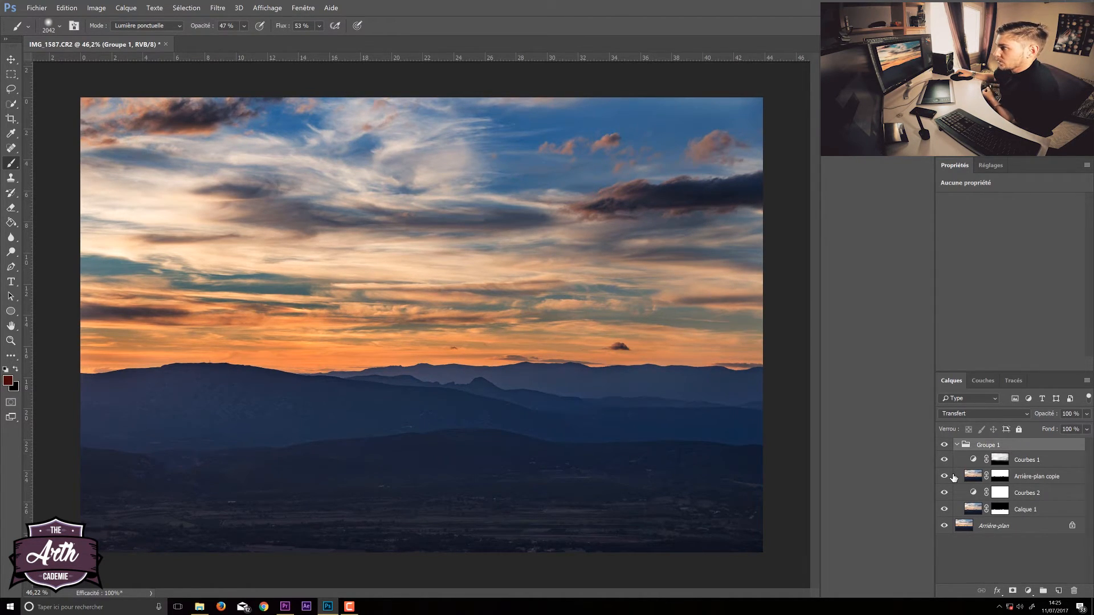
pyautogui.click(944, 460)
pyautogui.click(944, 460)
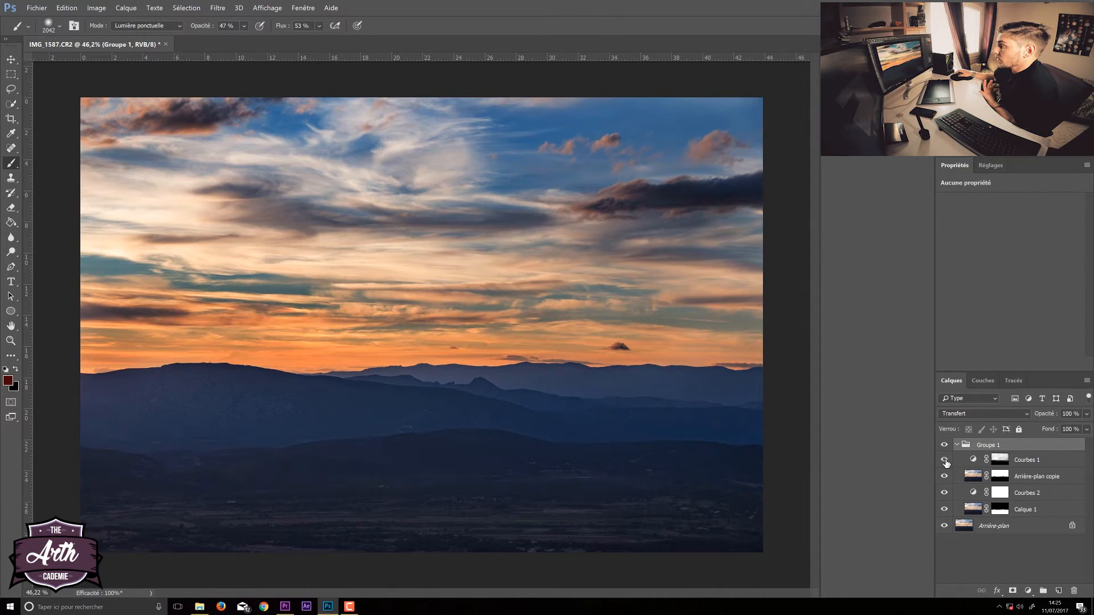
# Step: Paint black across the sky on the Courbes 1 mask with the 2042 px soft brush at 47% opacity to weaken the adjustment
pyautogui.click(1000, 477)
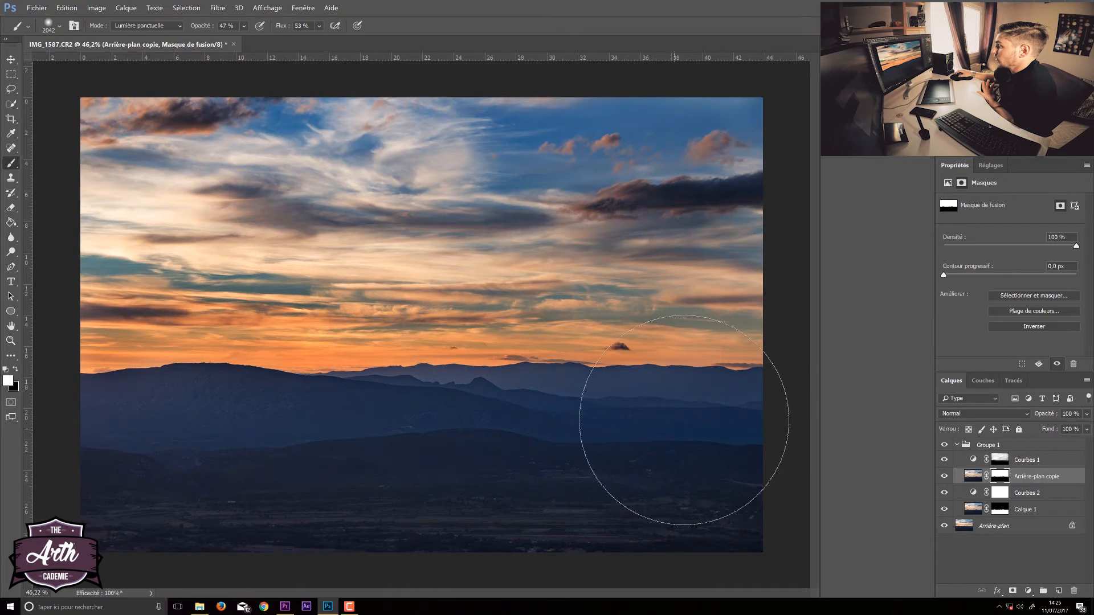
pyautogui.click(1000, 459)
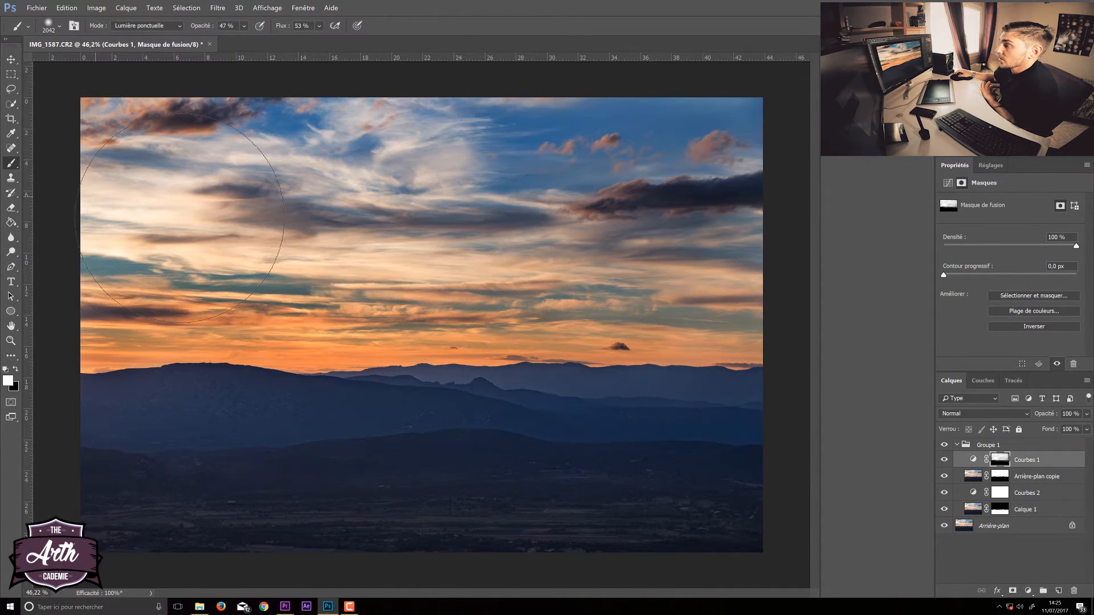
pyautogui.click(16, 370)
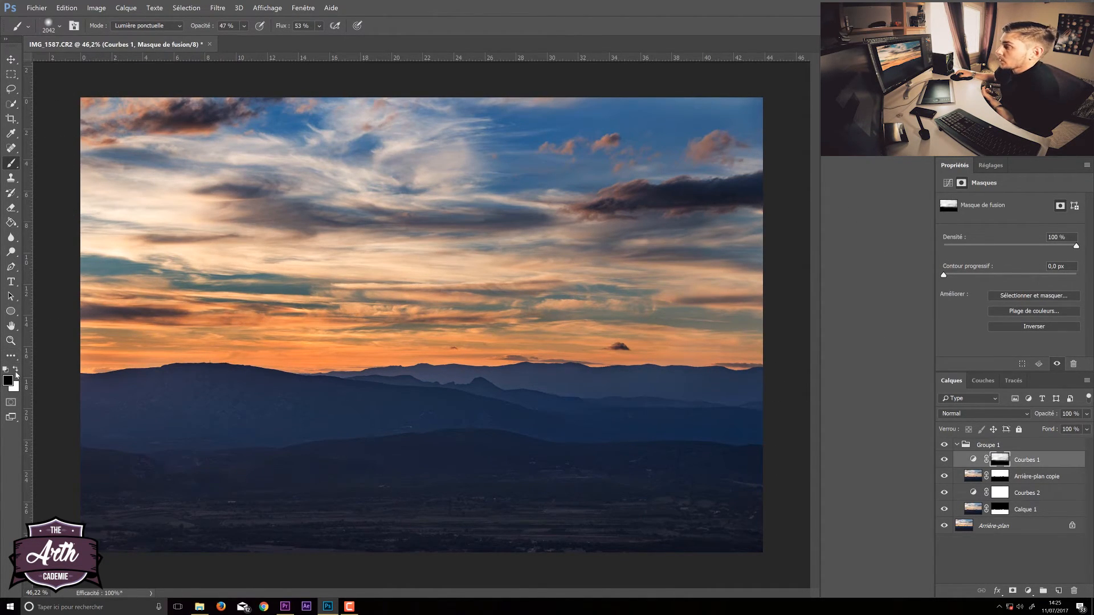
pyautogui.moveTo(155, 197)
pyautogui.mouseDown()
pyautogui.moveTo(659, 154)
pyautogui.moveTo(605, 166)
pyautogui.moveTo(686, 210)
pyautogui.moveTo(497, 260)
pyautogui.moveTo(583, 223)
pyautogui.moveTo(151, 206)
pyautogui.moveTo(603, 161)
pyautogui.moveTo(671, 139)
pyautogui.moveTo(470, 232)
pyautogui.moveTo(194, 237)
pyautogui.moveTo(91, 192)
pyautogui.moveTo(310, 122)
pyautogui.moveTo(667, 142)
pyautogui.mouseUp()
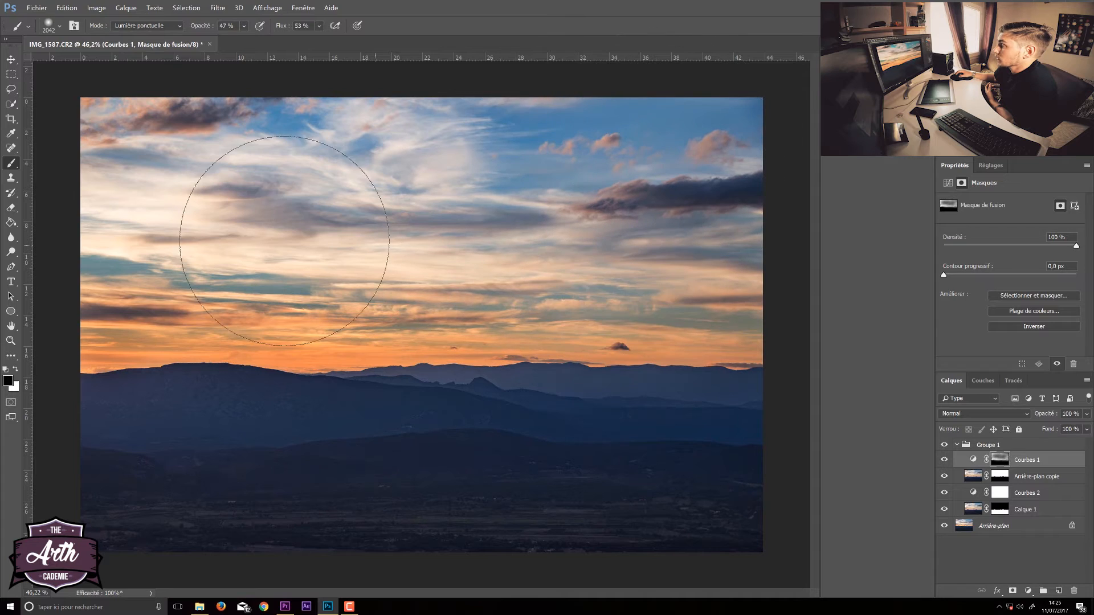